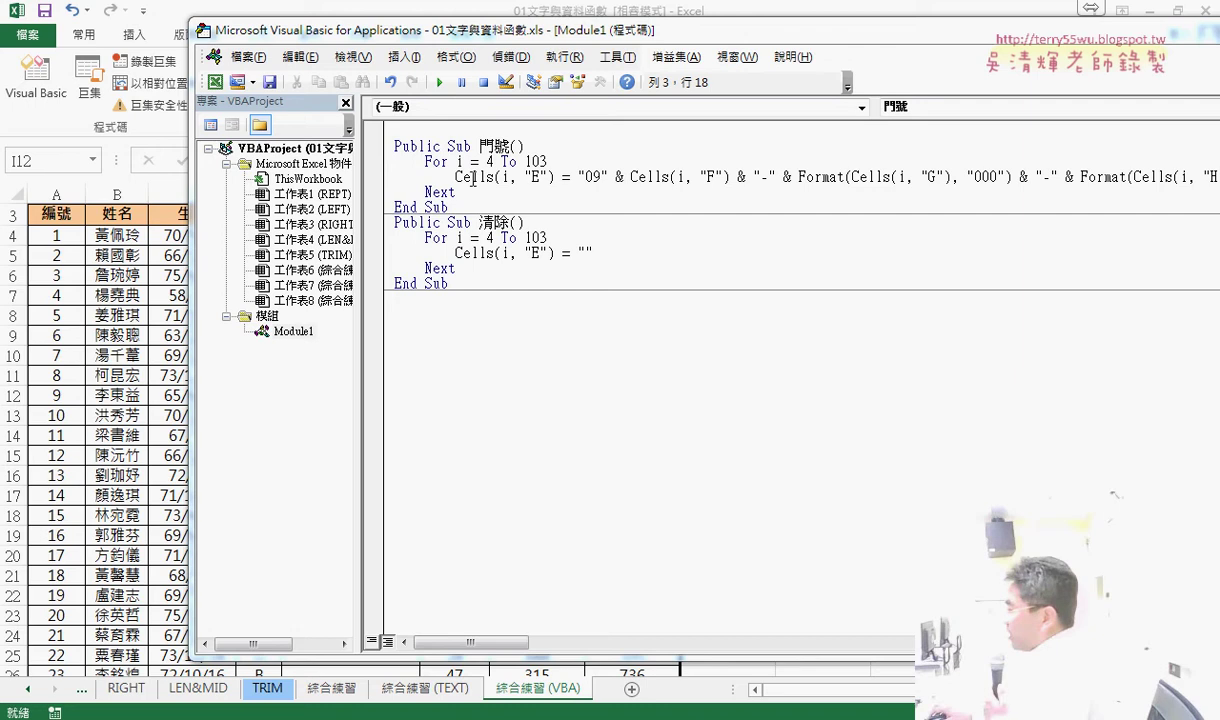
- Review the 門號 macro's loop and its hard-coded end row 103 against the sheet
double_click(458, 146)
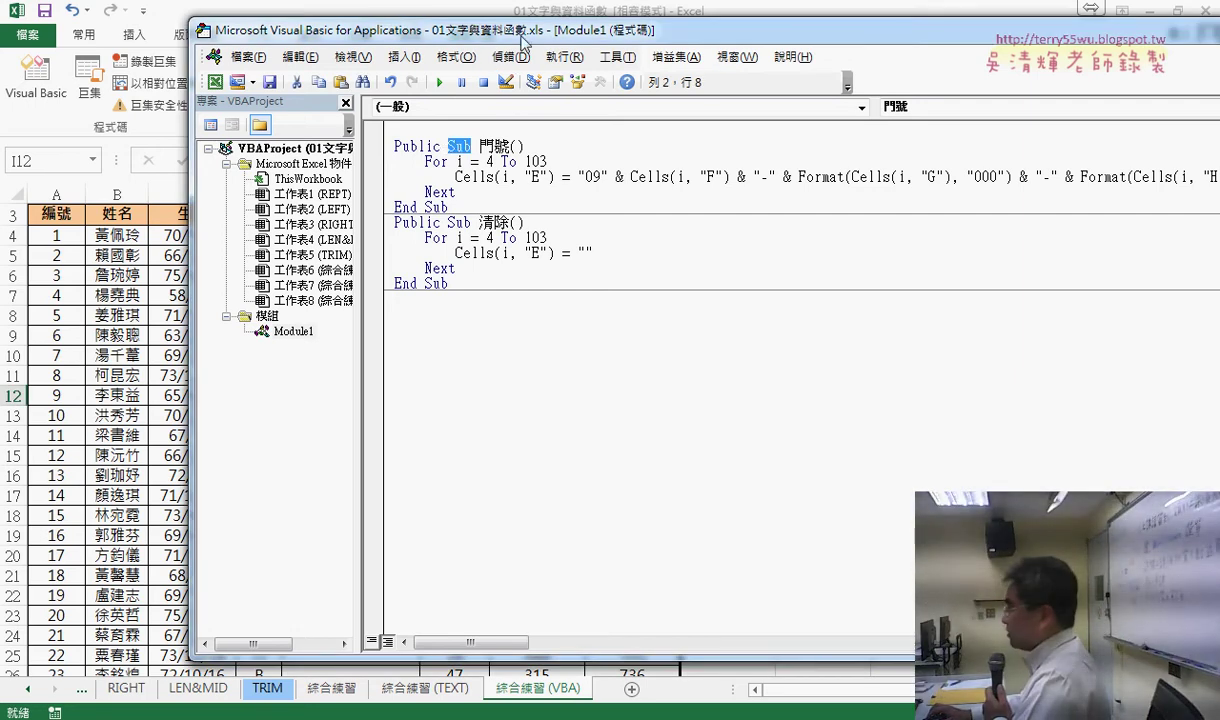
drag(480, 30, 466, 318)
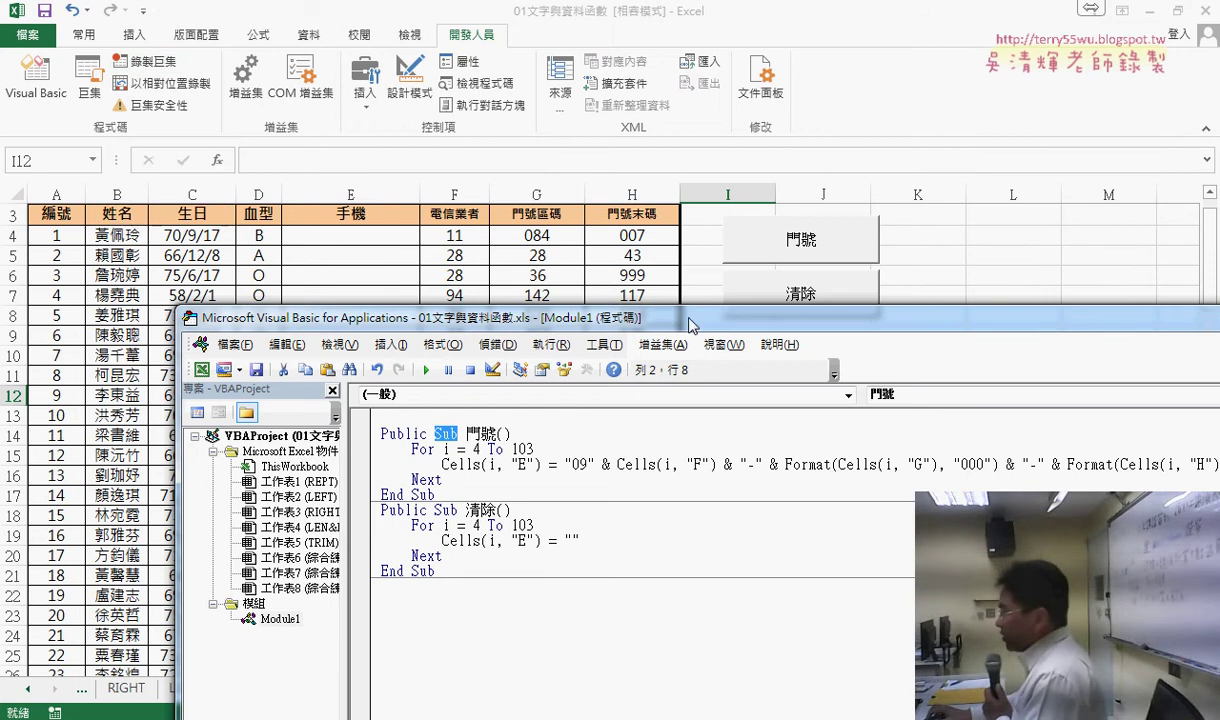
mouse_move(684, 318)
mouse_down()
mouse_move(668, 178)
mouse_move(711, 79)
mouse_up()
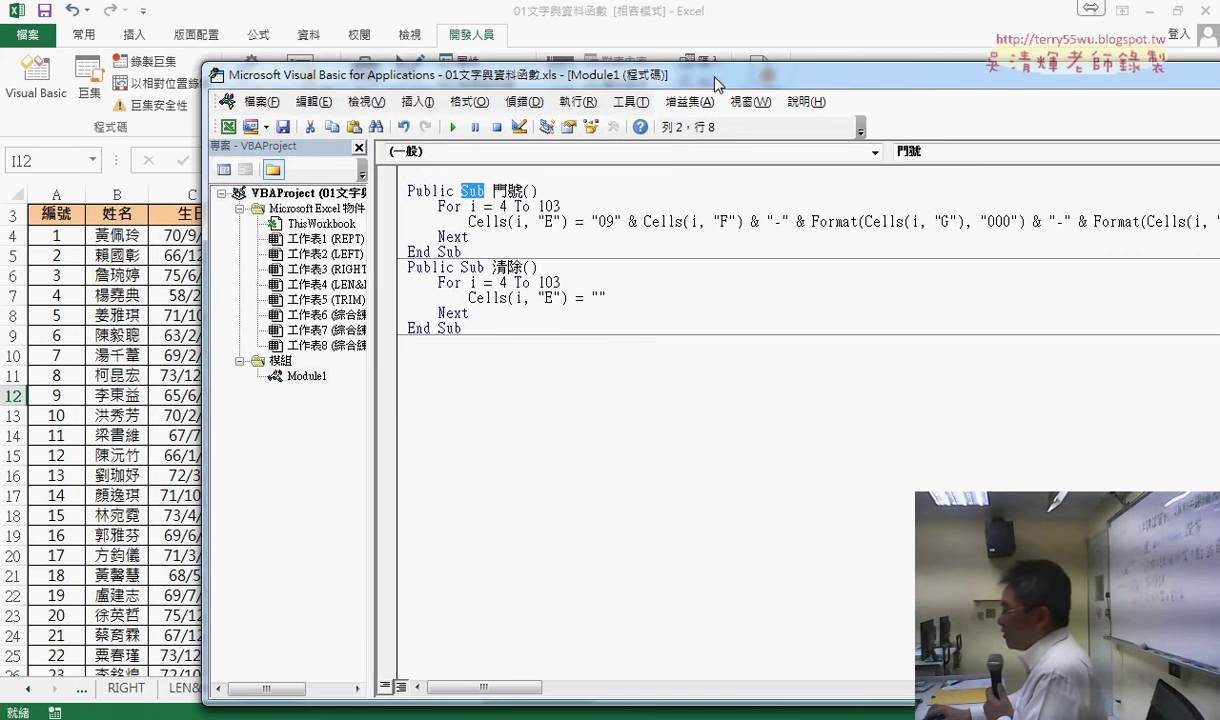
drag(562, 206, 544, 210)
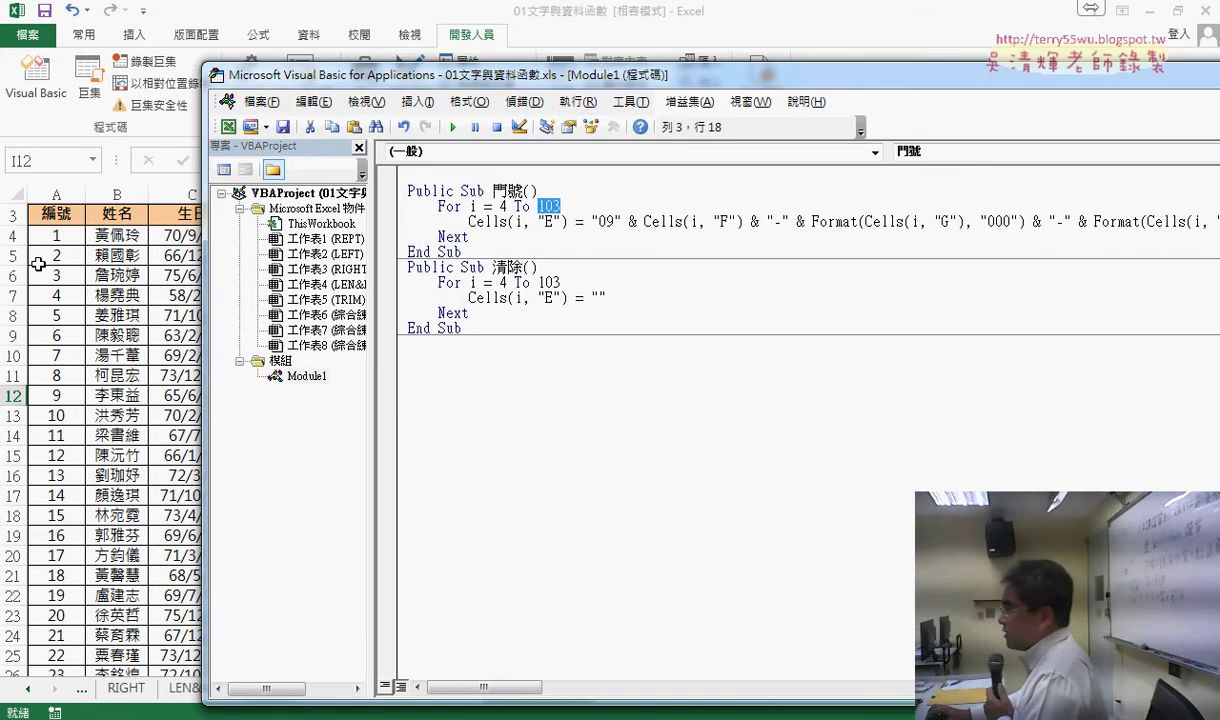
- Copy the last three data rows A101:H103 and paste them below the table at row 104
click(60, 232)
key(ctrl+Down)
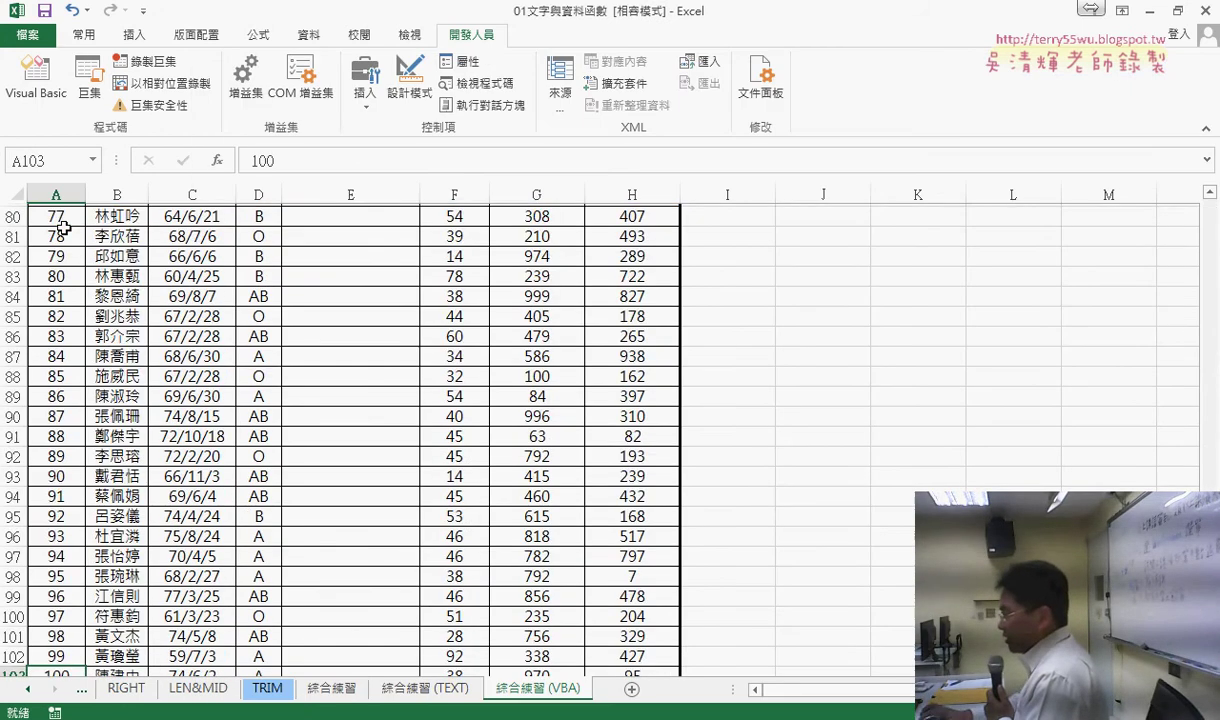
scroll(60, 237, down, 3)
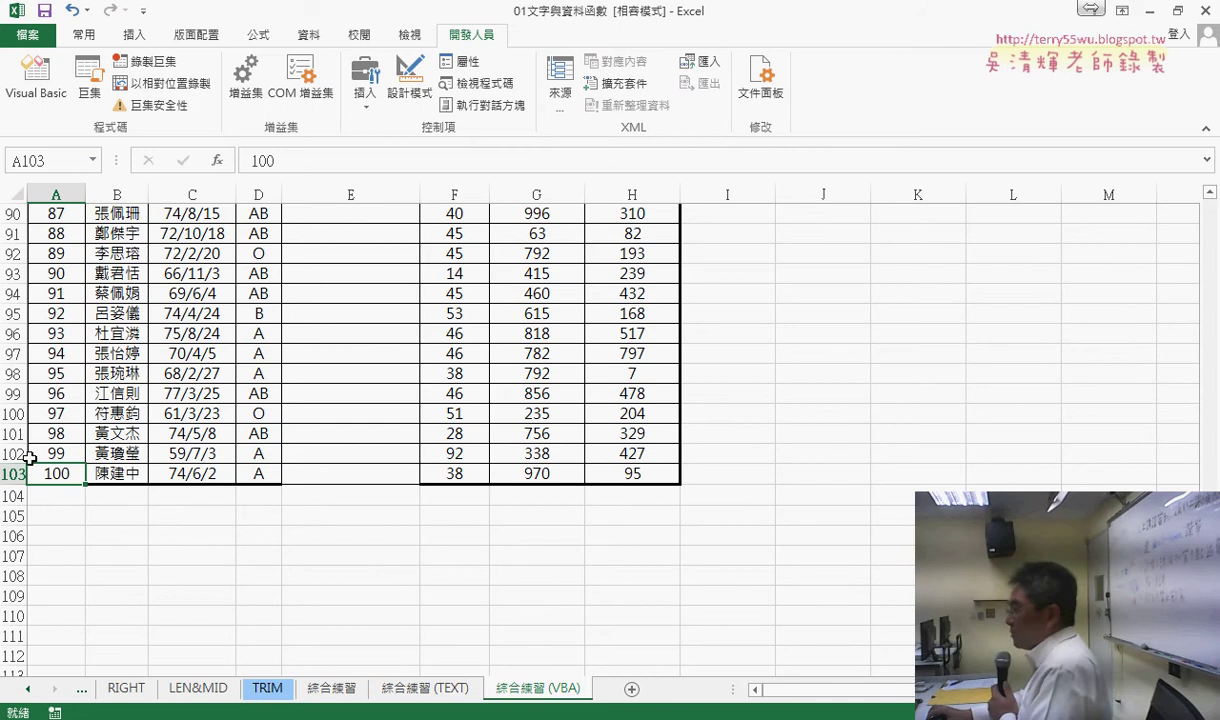
click(55, 433)
drag(118, 443, 654, 470)
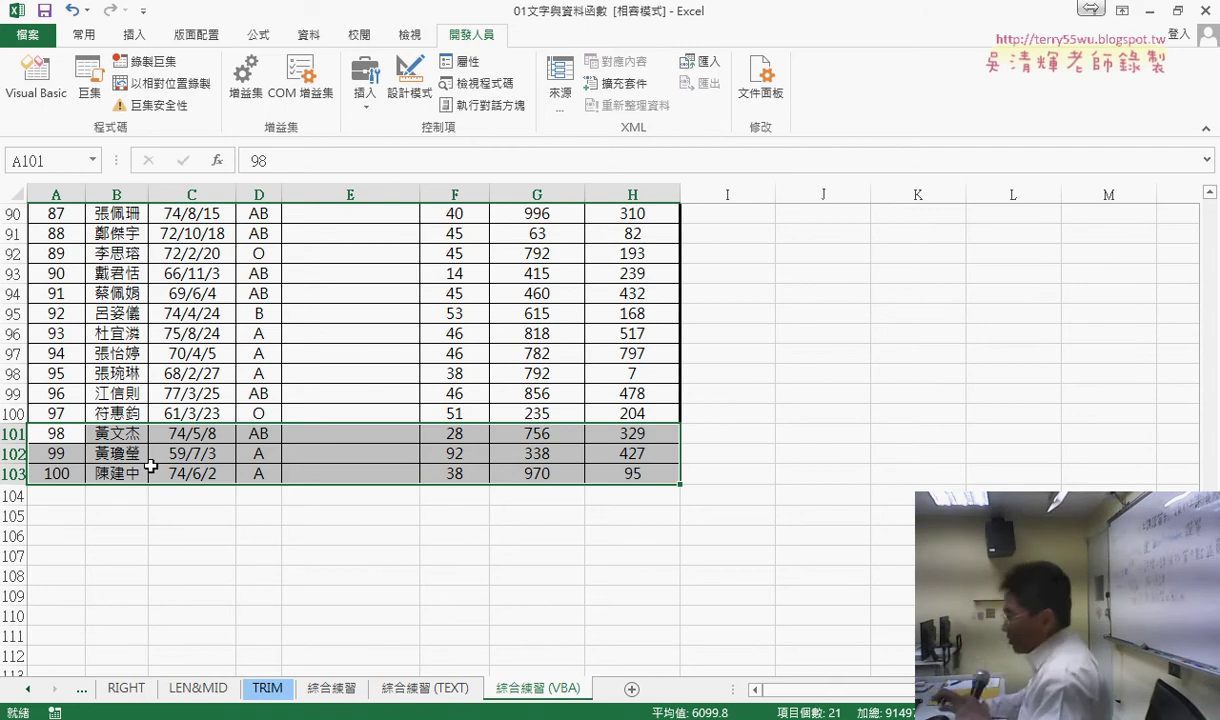
key(ctrl+c)
click(82, 492)
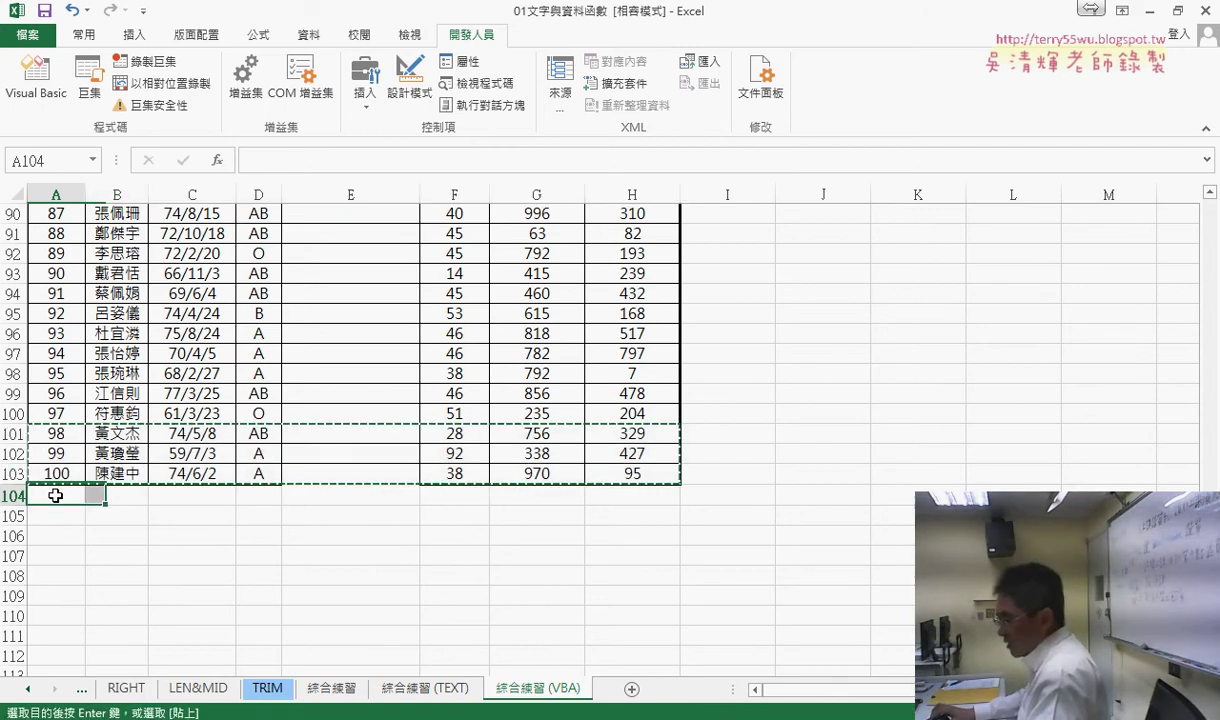
key(ctrl+v)
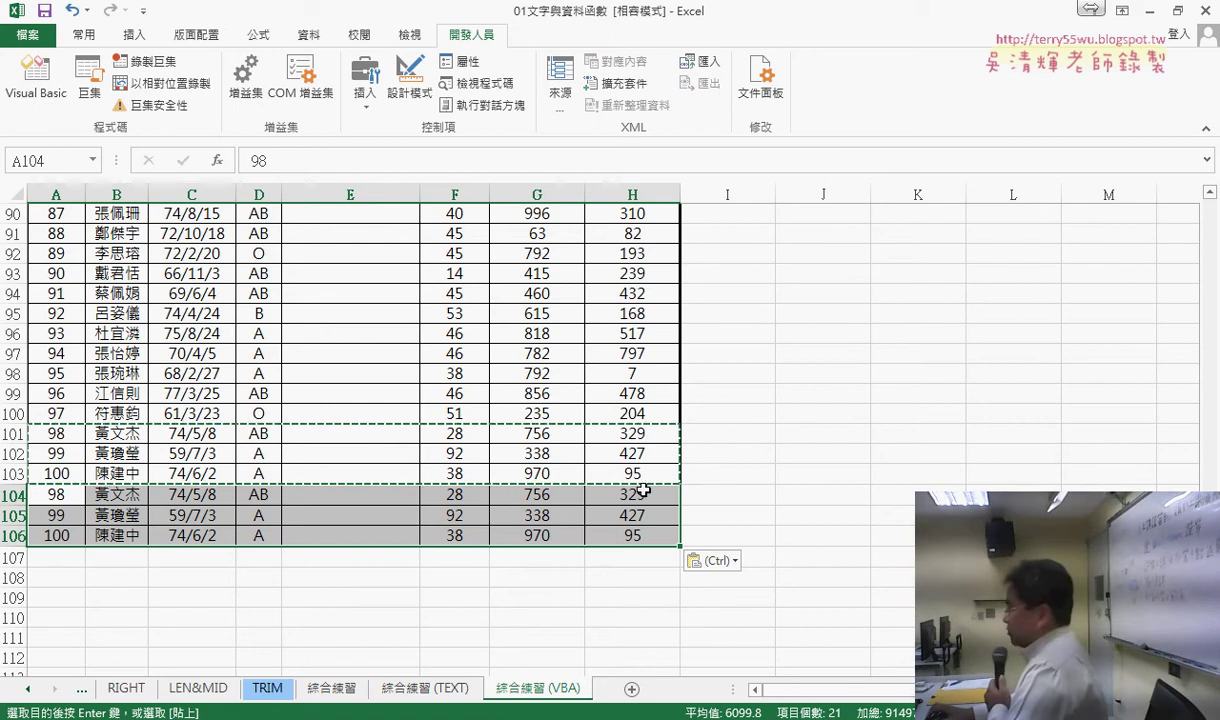
- Run the 門號 fill macro and see the new rows' 手機 cells stay empty
scroll(1153, 246, up, 1)
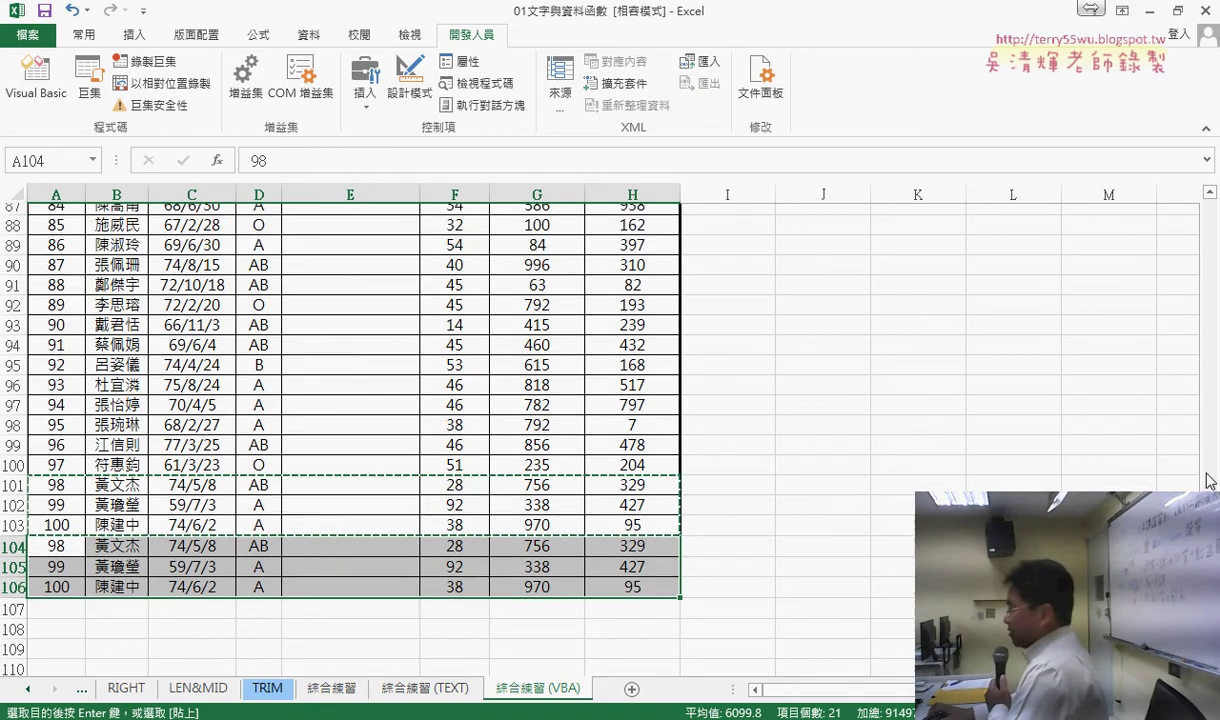
scroll(1153, 246, up, 20)
scroll(1153, 246, up, 1)
click(815, 310)
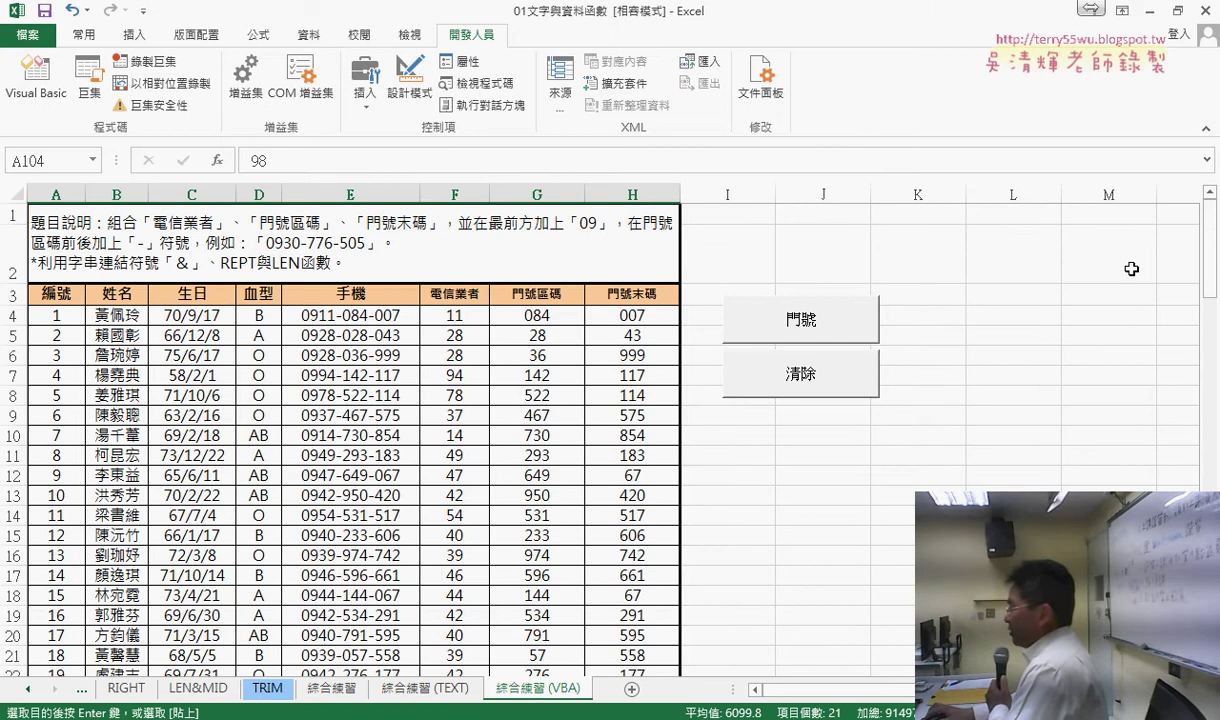
drag(1211, 240, 1213, 490)
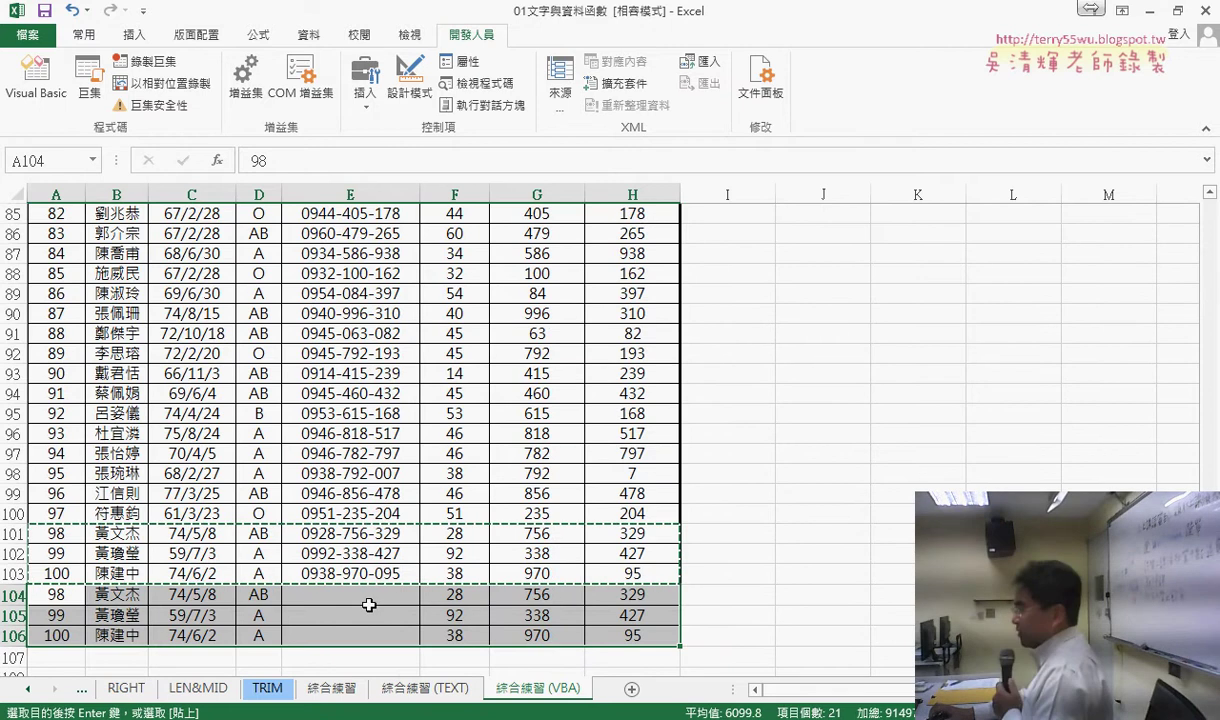
drag(352, 594, 375, 631)
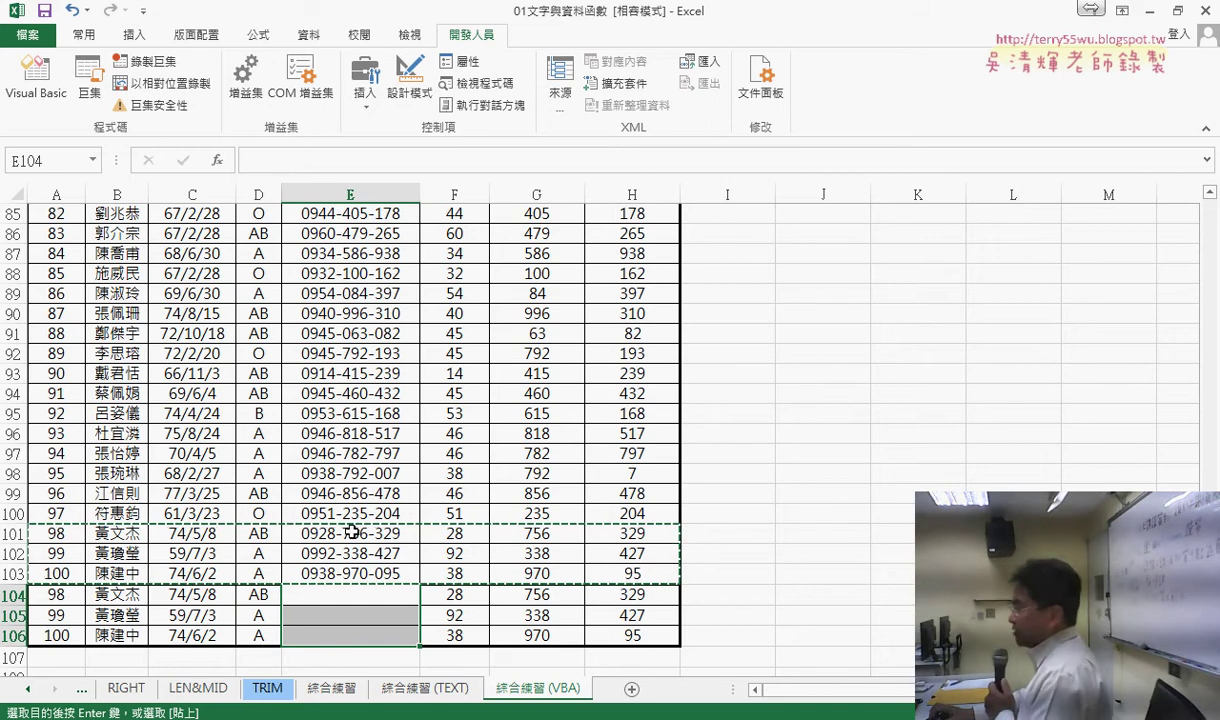
- Recheck the loop's end value 103 and test how Ctrl+Down finds column A's last filled row
click(39, 70)
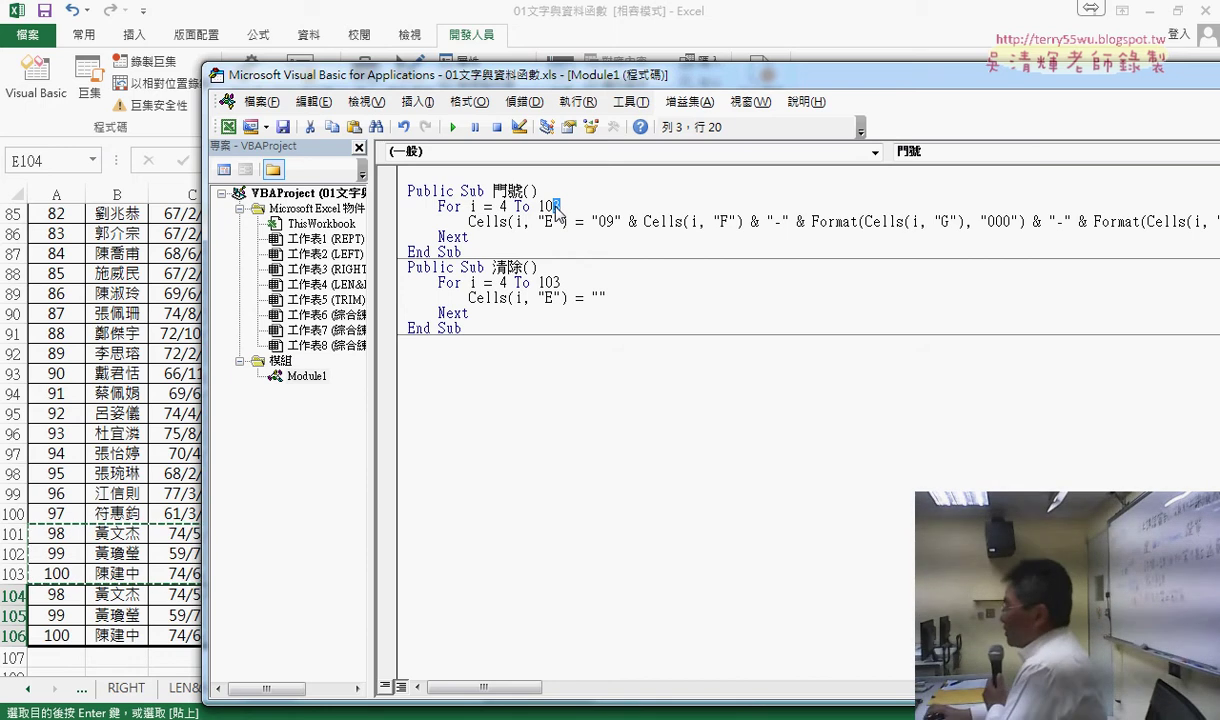
drag(556, 213, 540, 208)
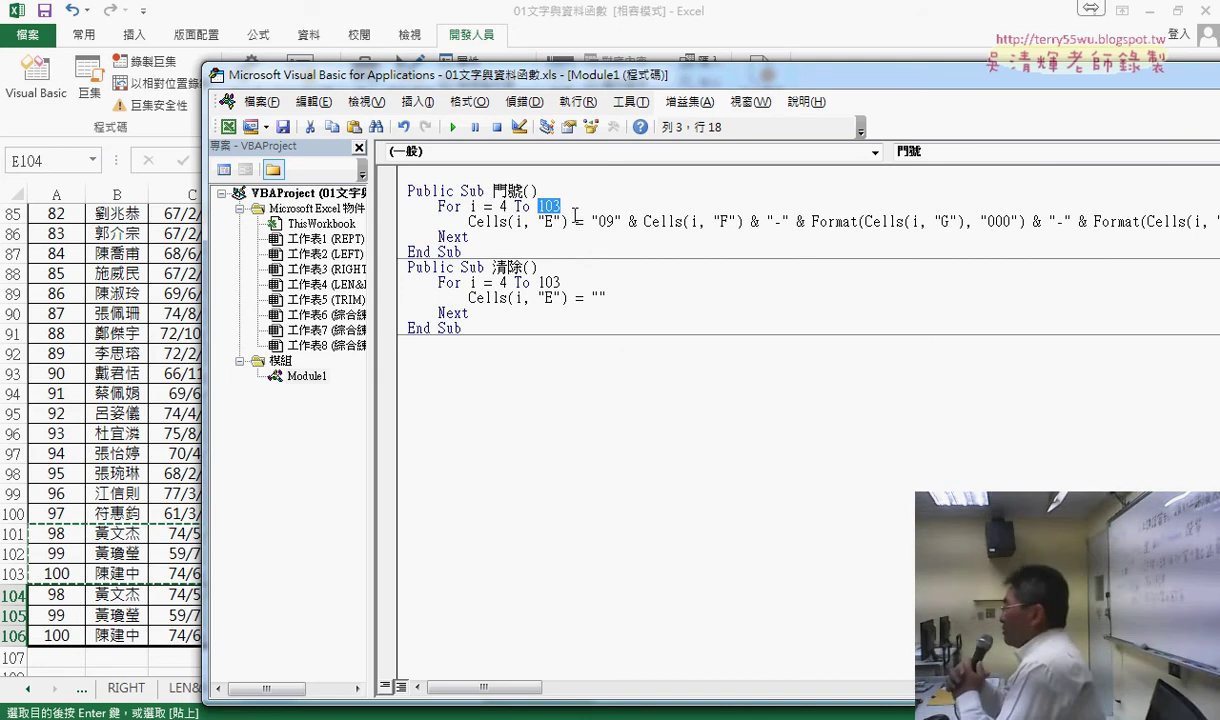
click(84, 256)
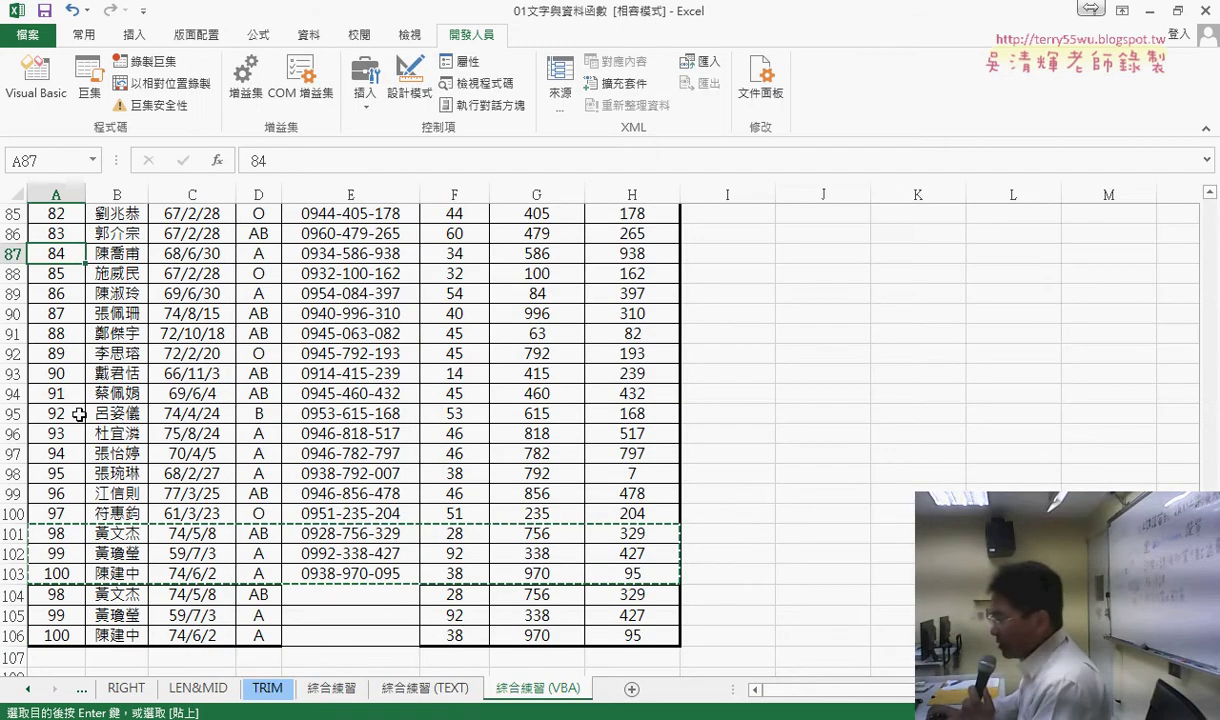
scroll(75, 380, up, 4)
scroll(70, 320, up, 9)
scroll(63, 256, up, 3)
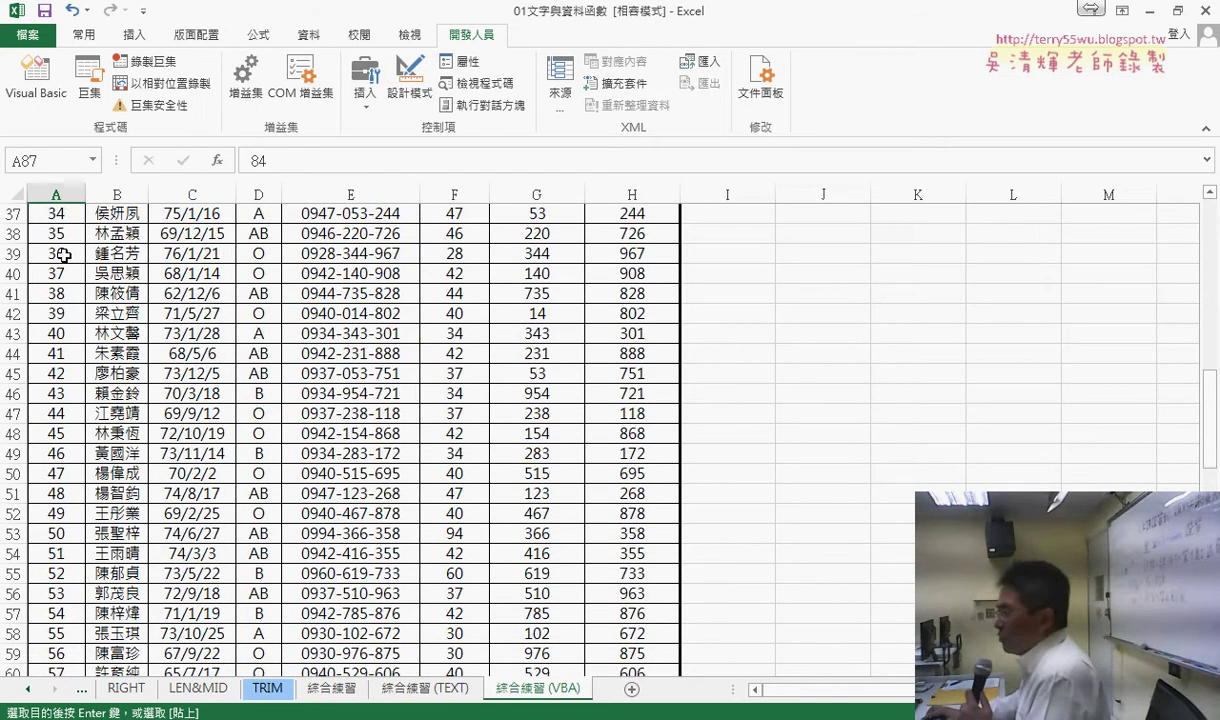
scroll(63, 256, up, 6)
scroll(64, 270, up, 5)
scroll(65, 290, up, 1)
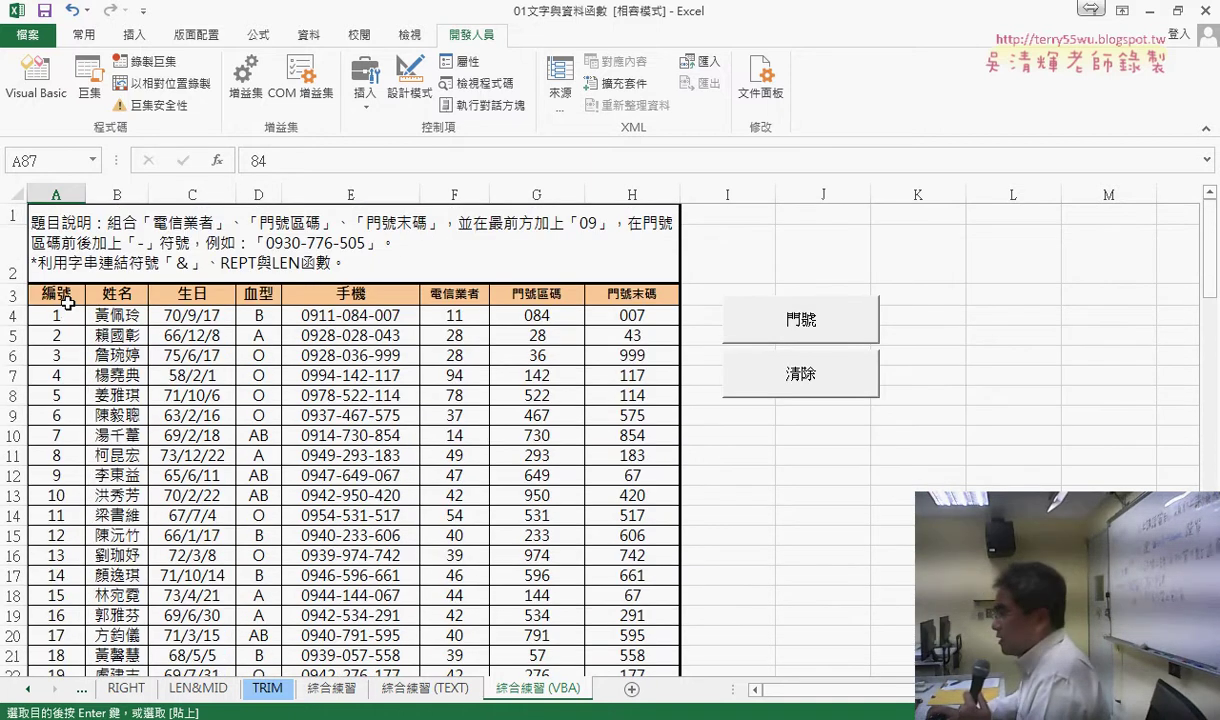
click(61, 316)
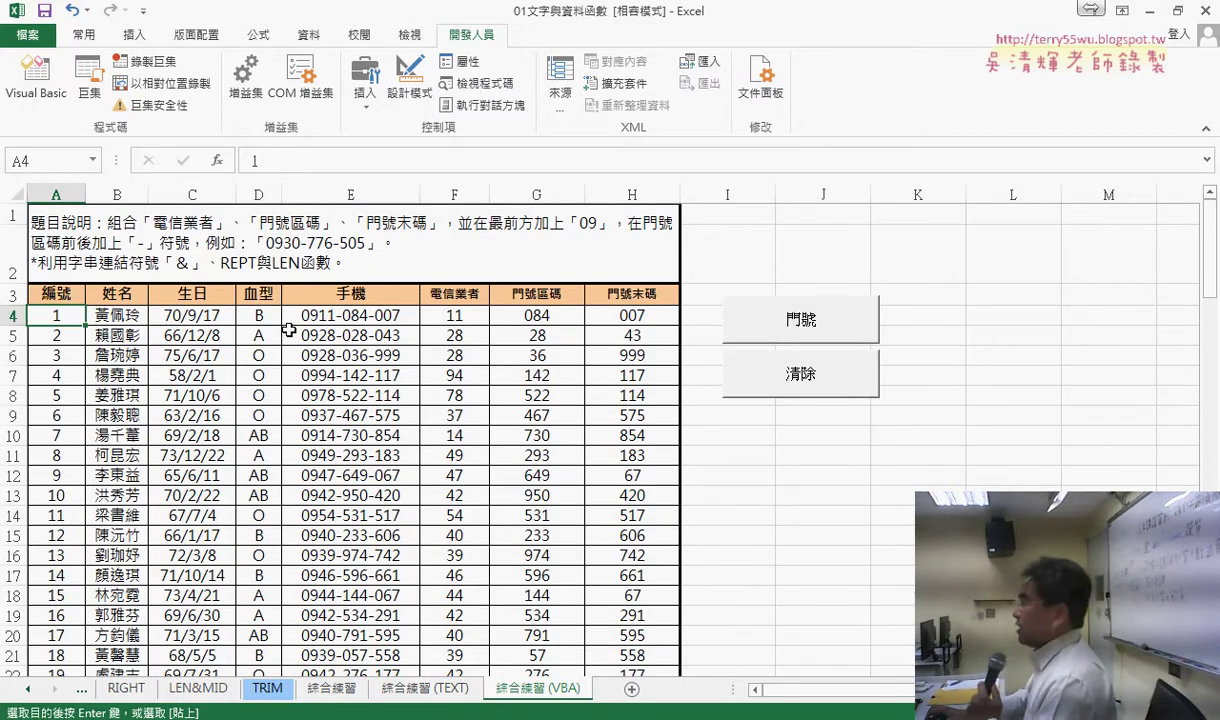
key(ctrl+Down)
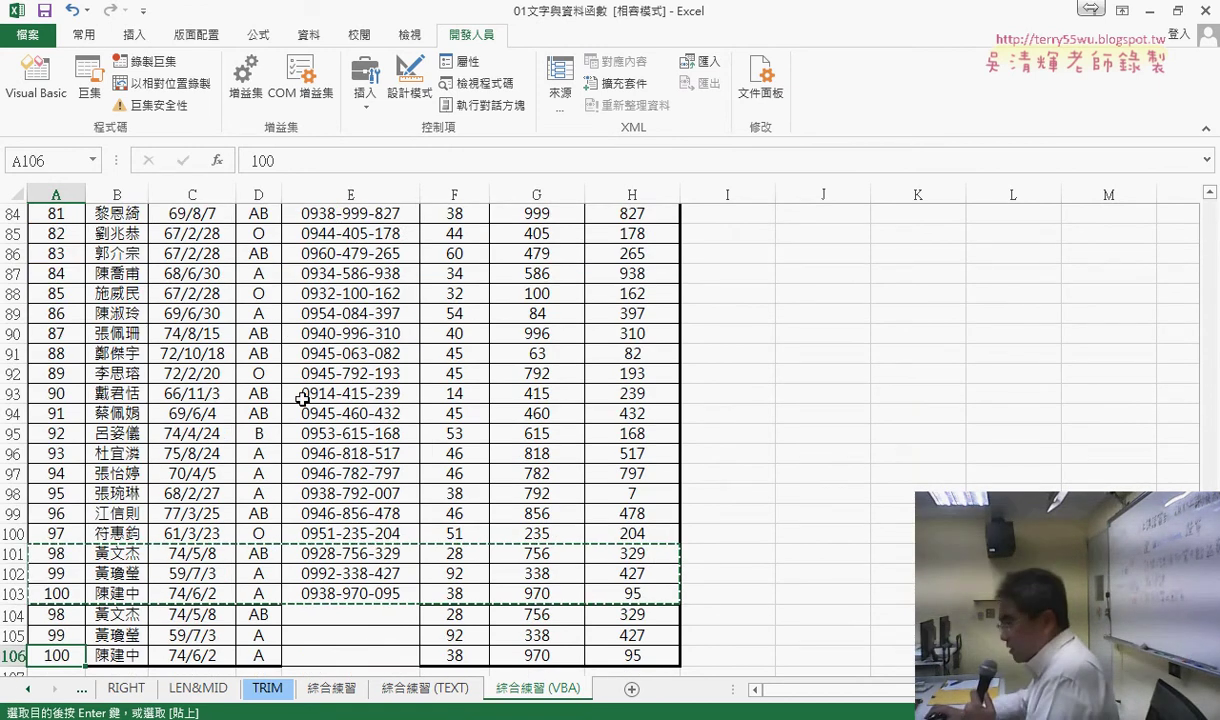
scroll(288, 381, down, 2)
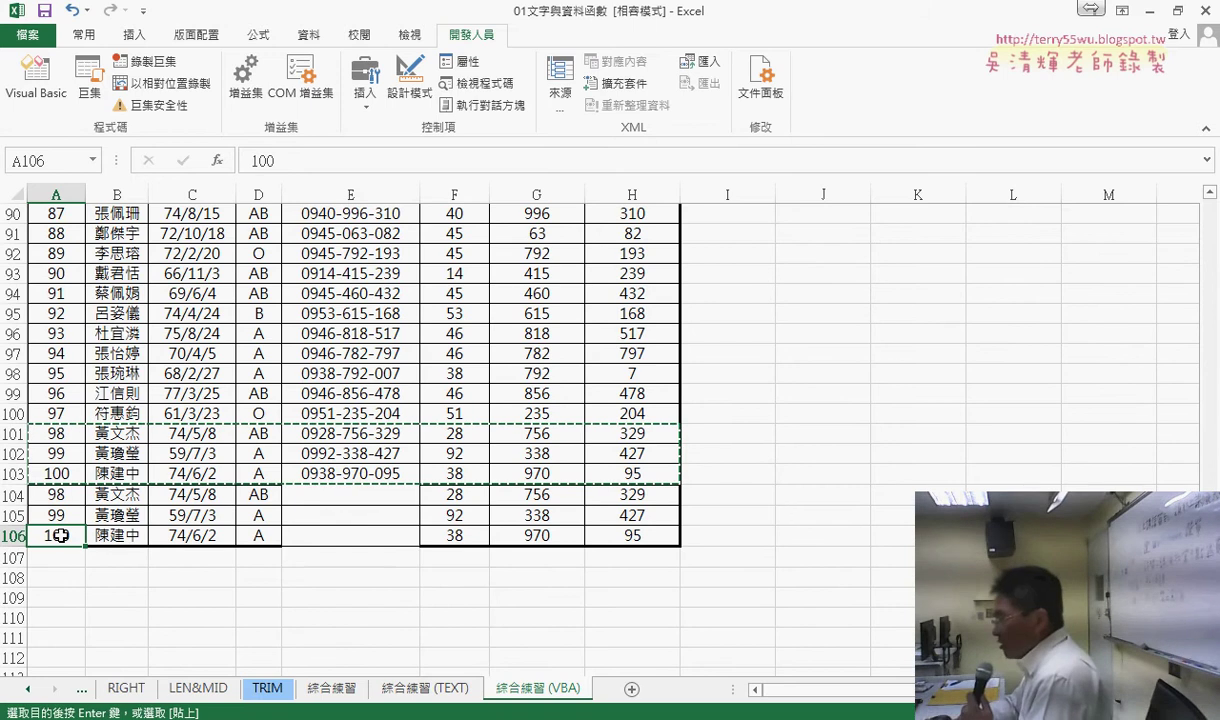
key(ctrl+Up)
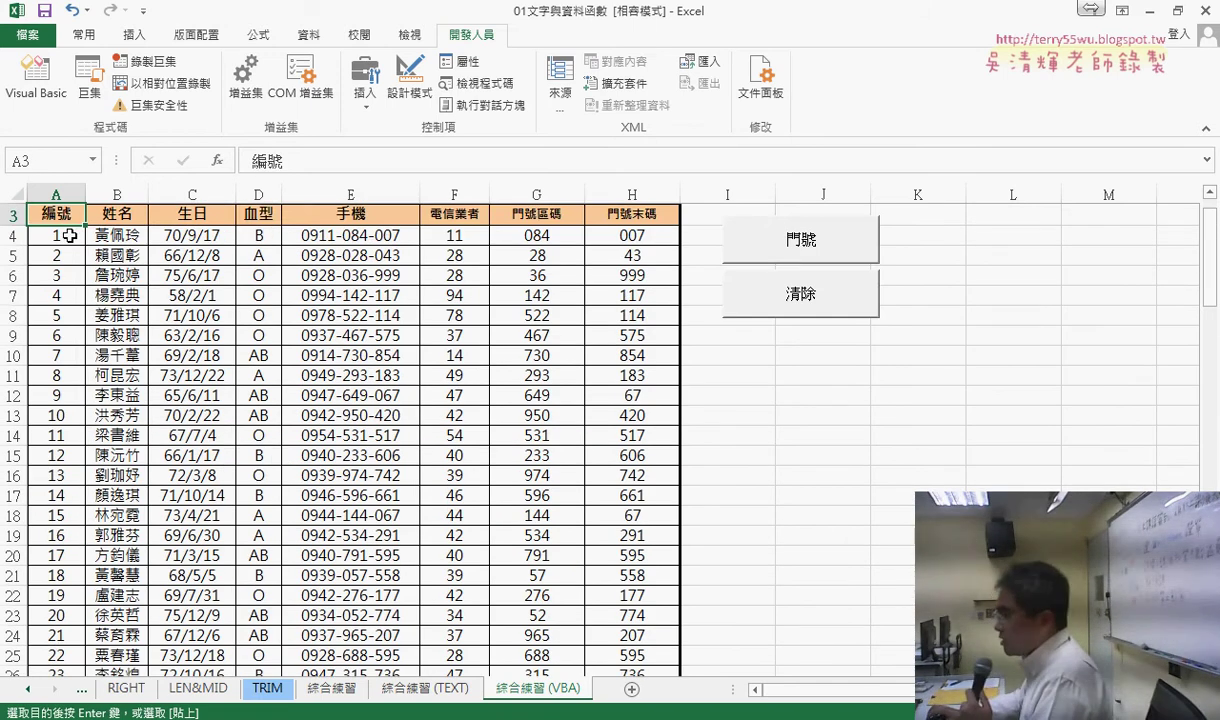
click(67, 236)
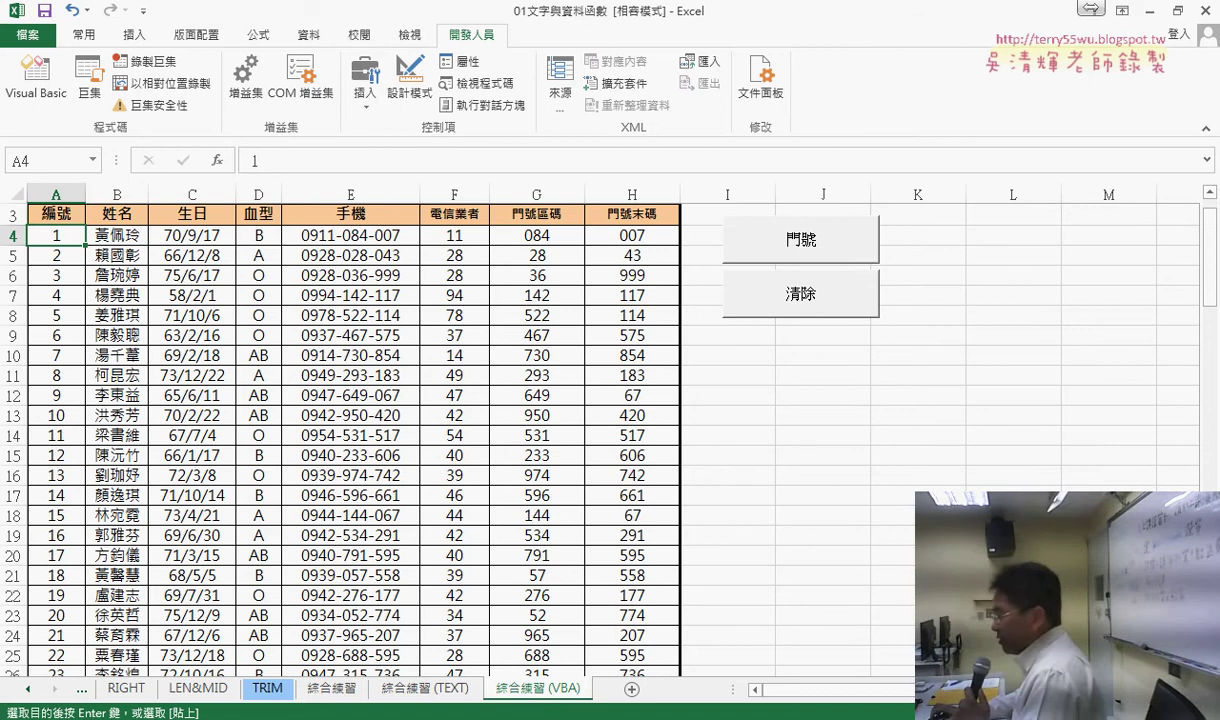
- Start replacing 103 in the 門號 loop with range(, rechecking the last data row
click(498, 645)
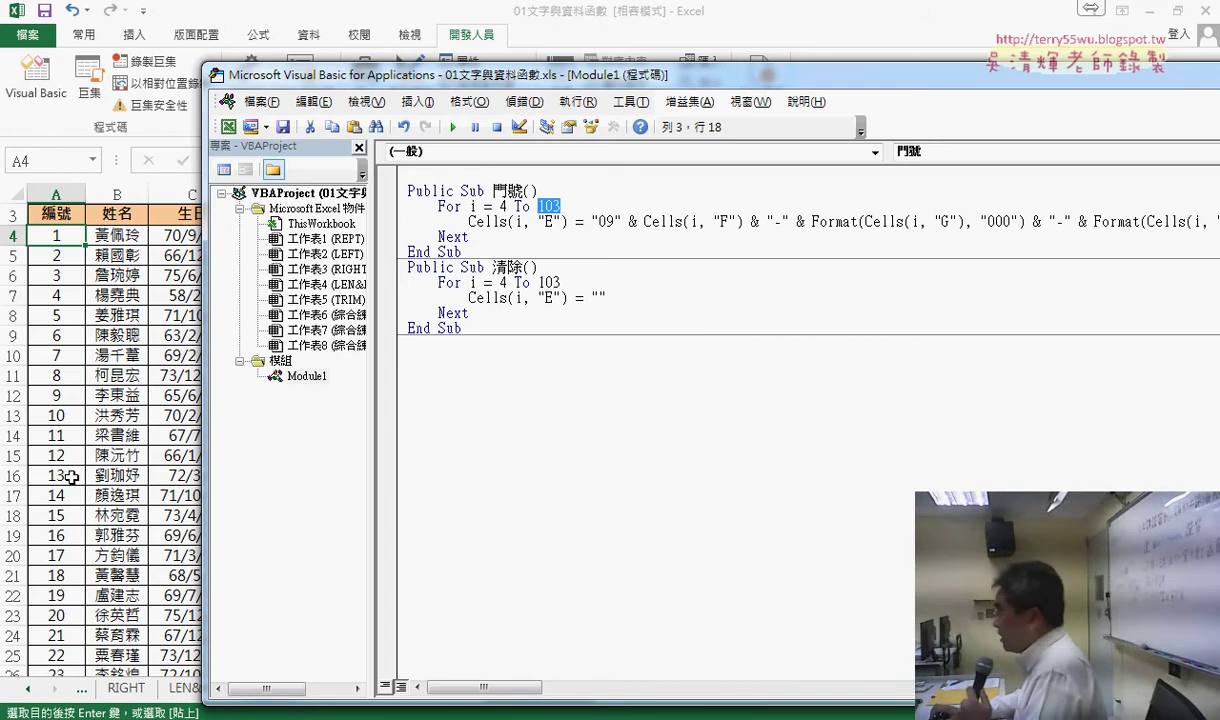
click(556, 206)
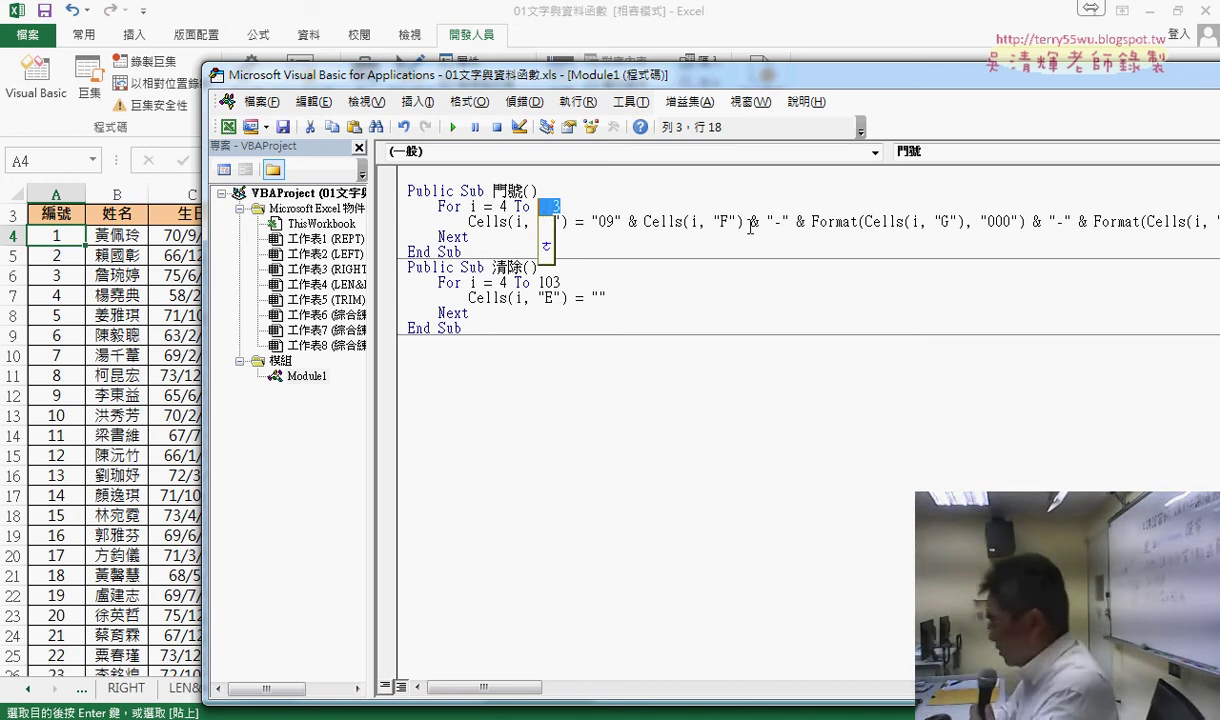
text(ra)
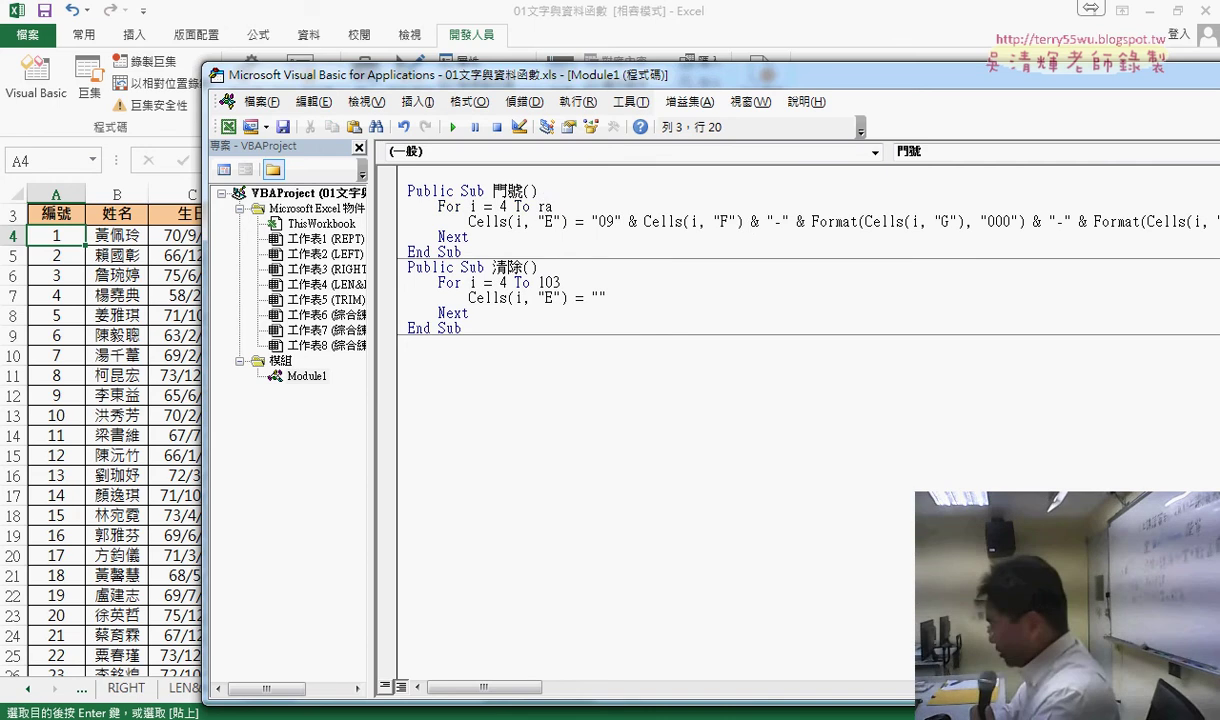
text(nge()
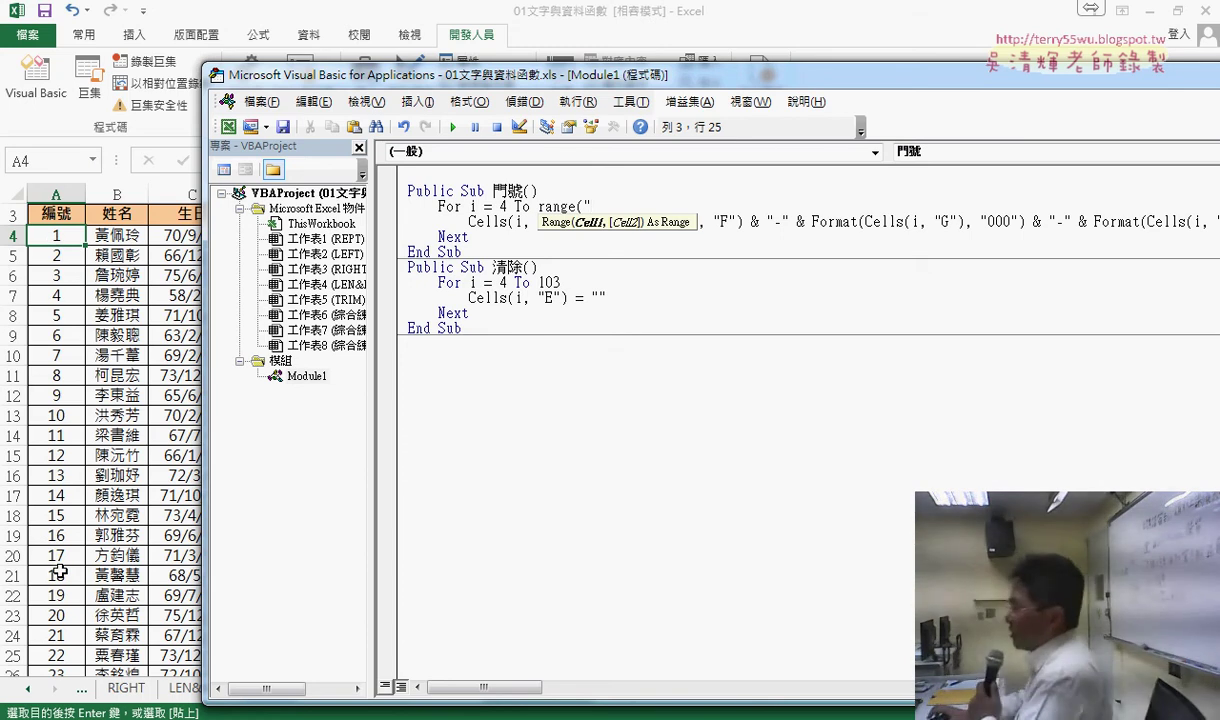
click(63, 234)
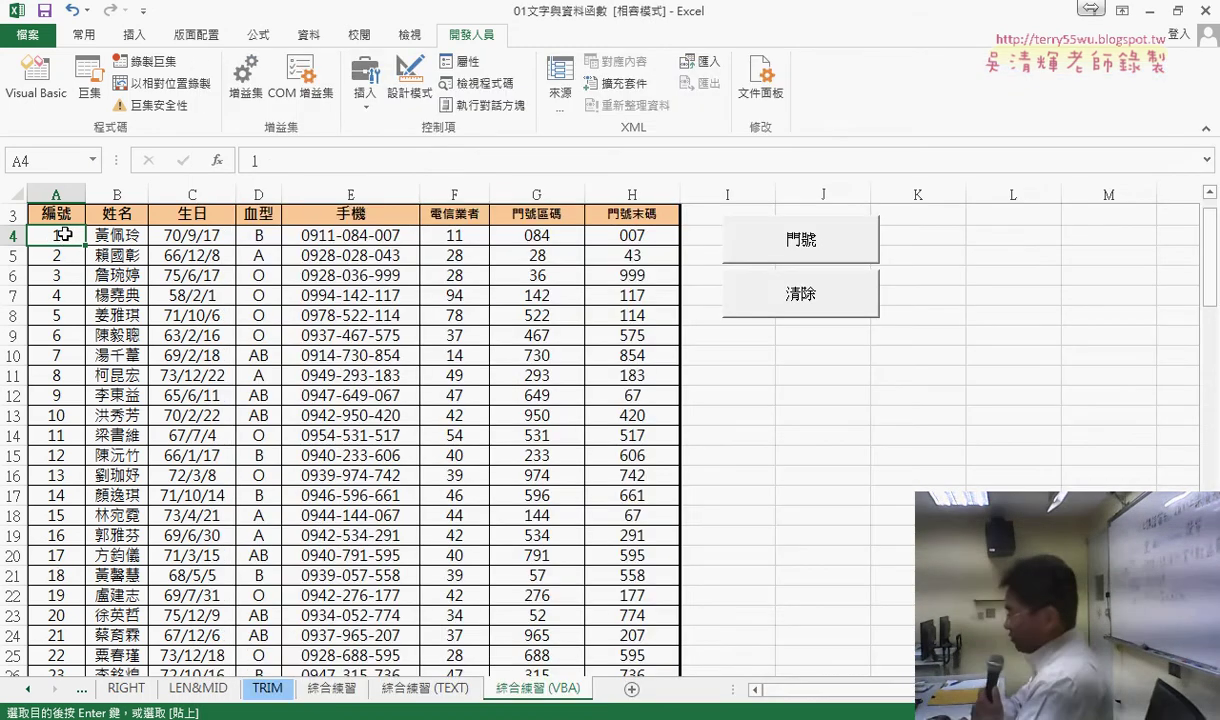
key(ctrl+Down)
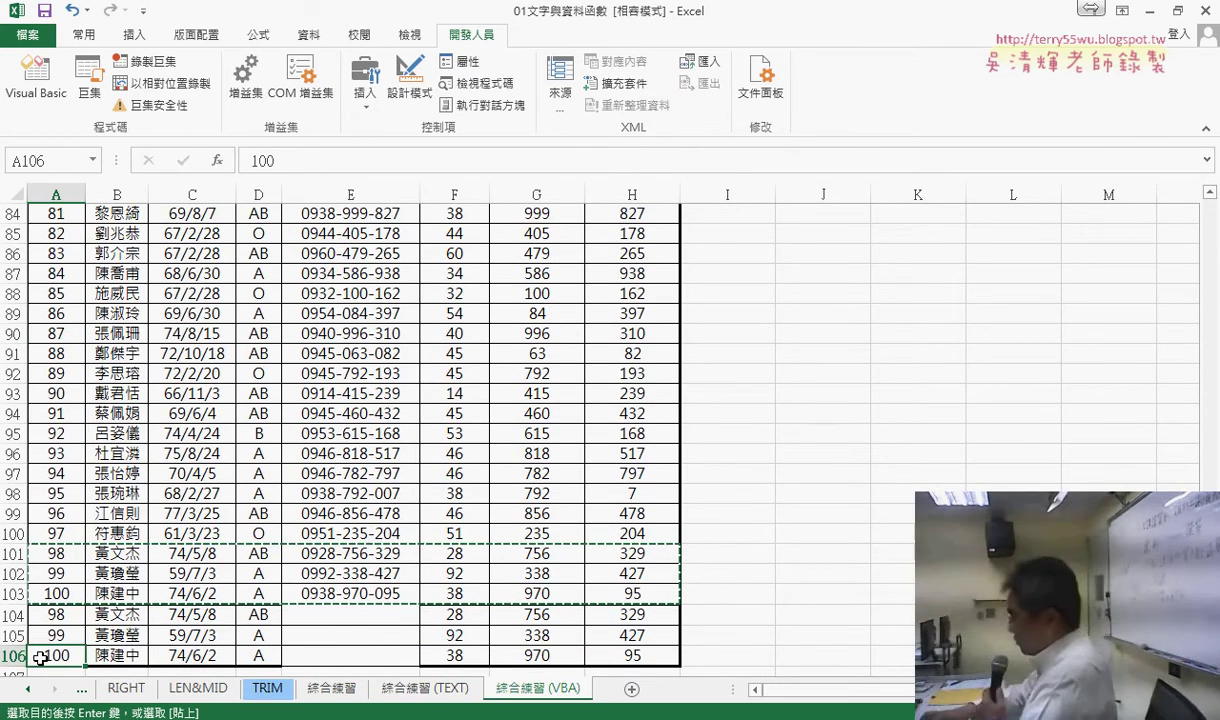
key(ctrl+Up)
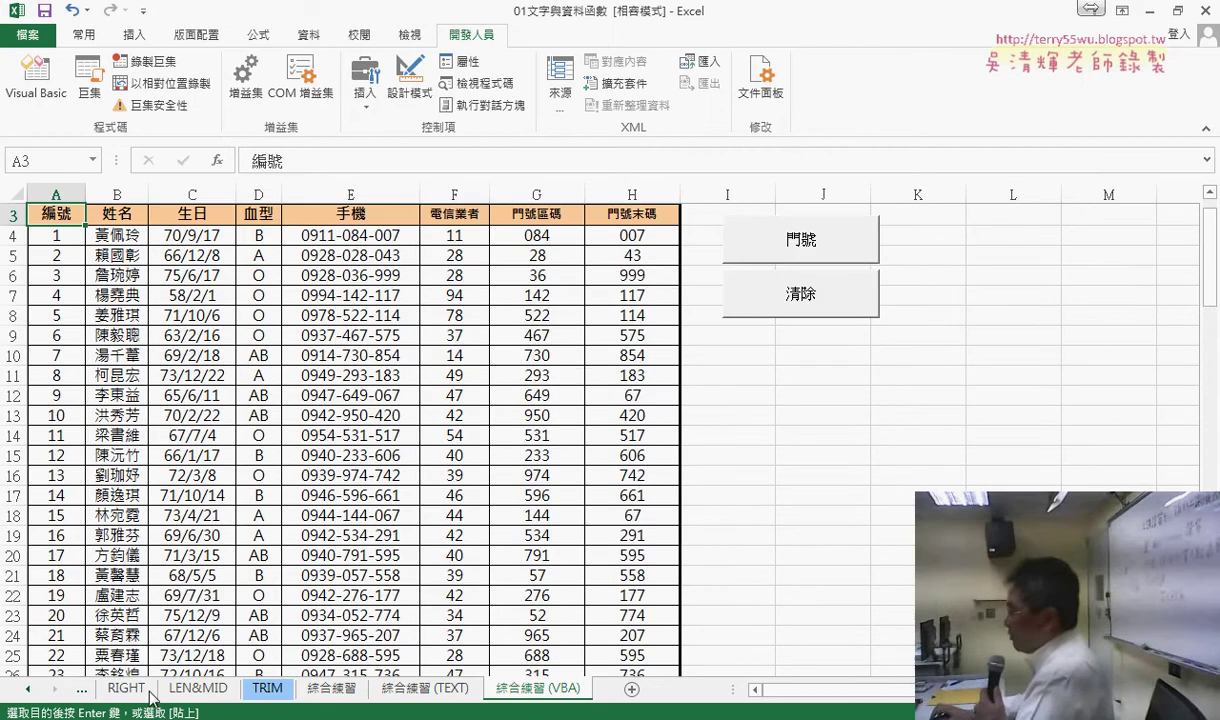
- Extend the loop end to range("A4").End(xlDown).Row using the IntelliSense suggestions
click(490, 613)
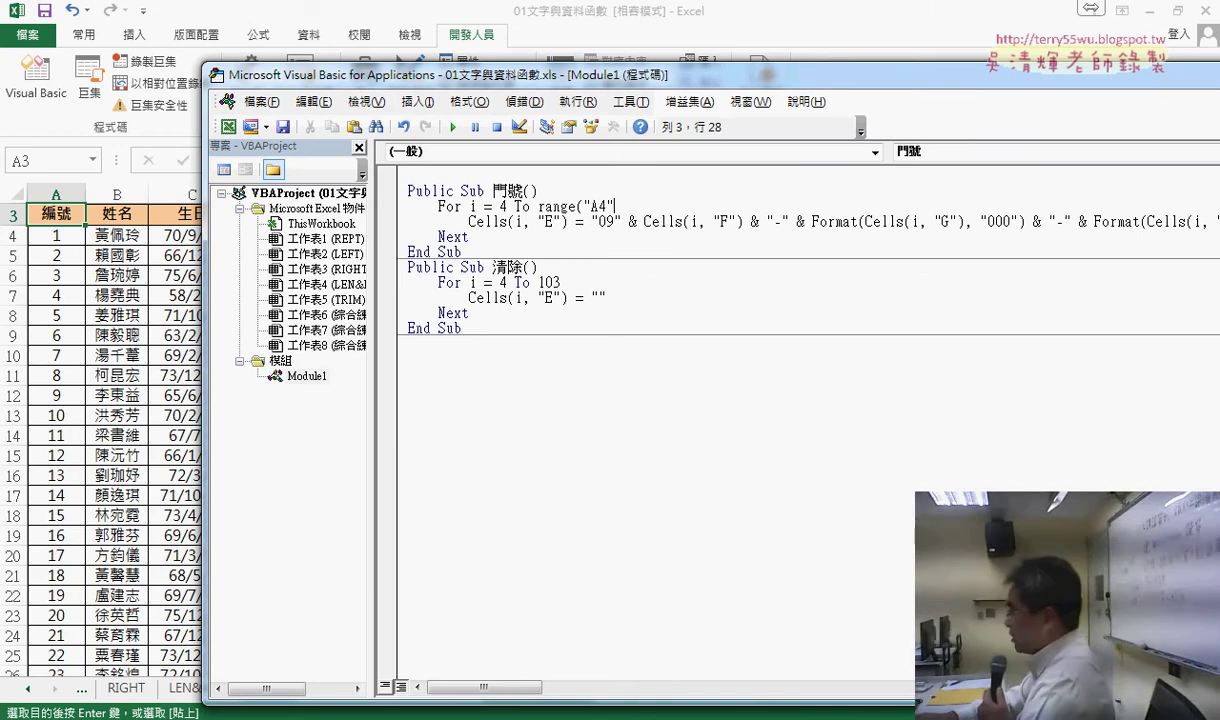
text(.)
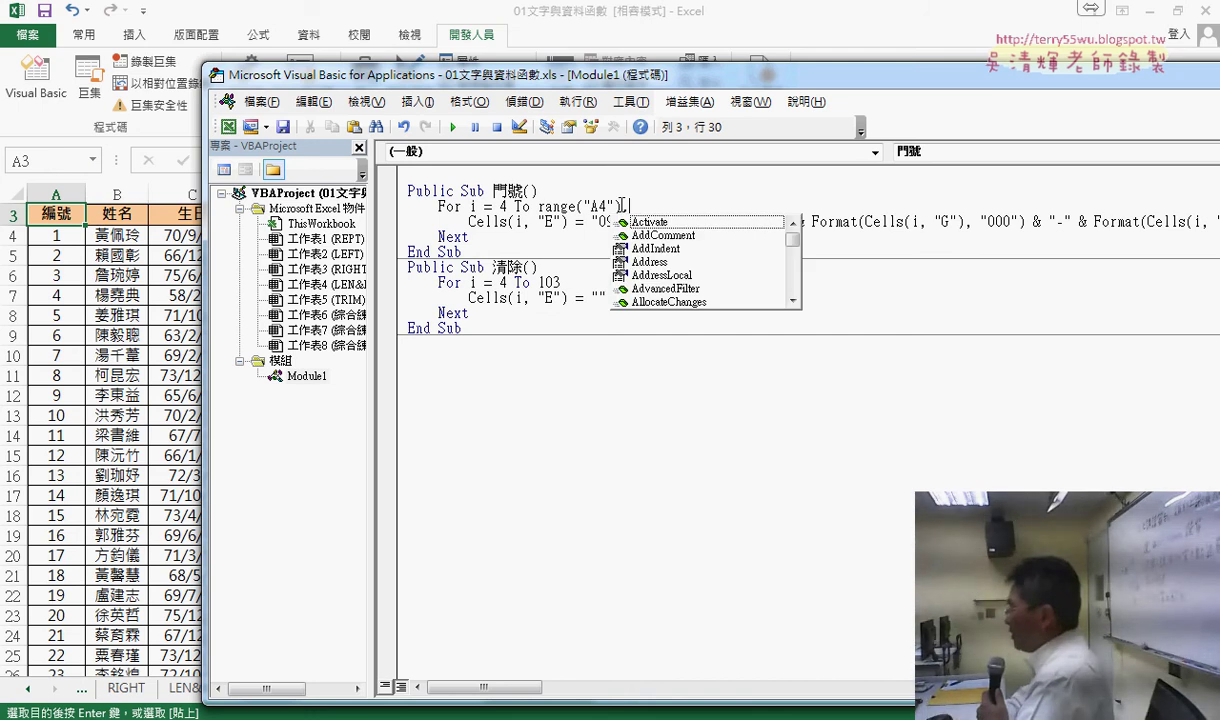
text(E)
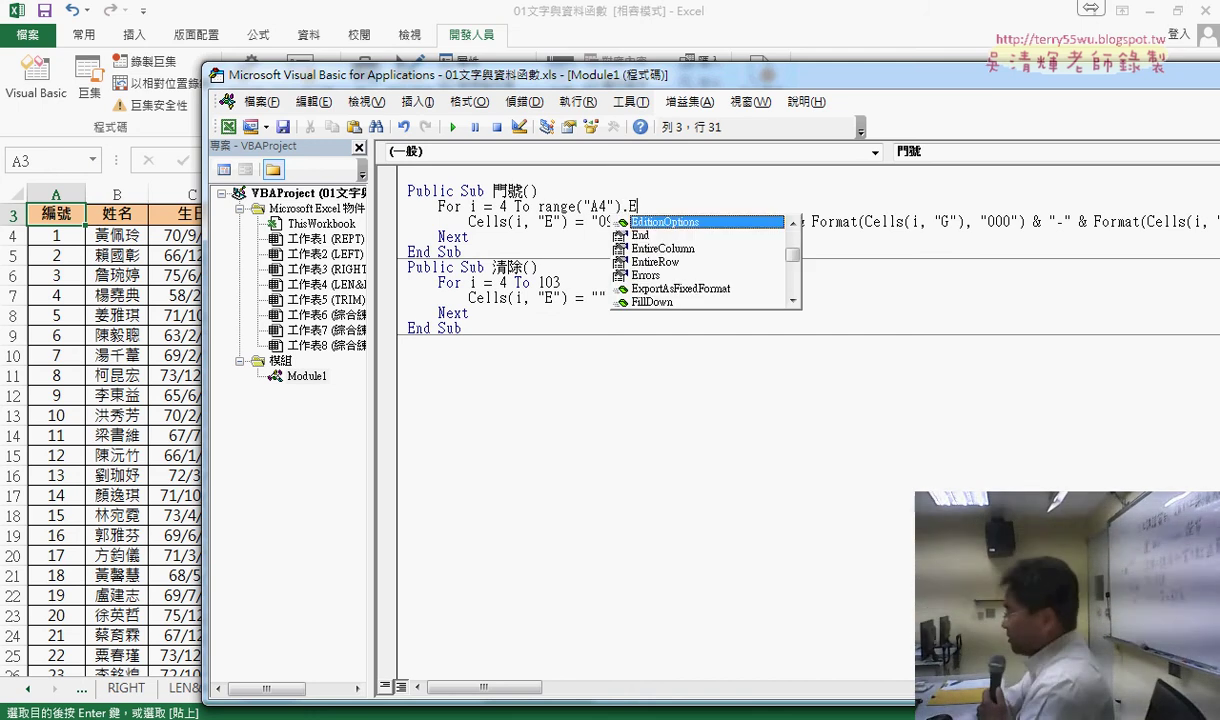
click(706, 235)
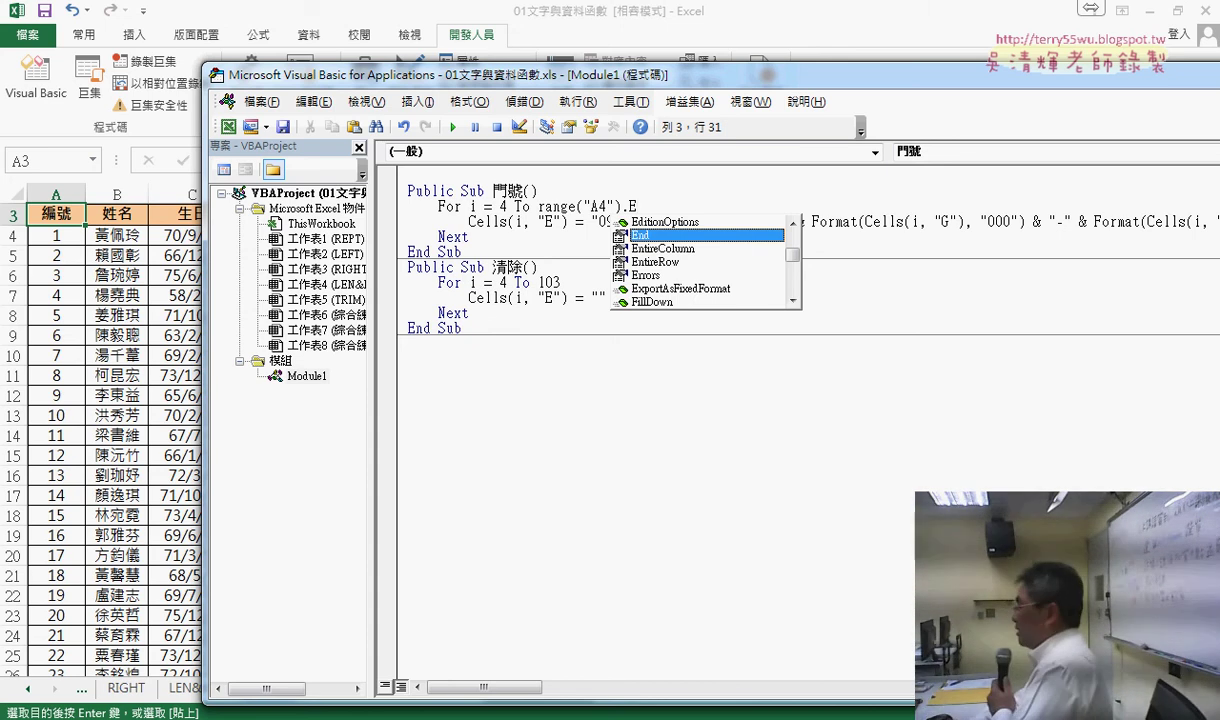
double_click(696, 236)
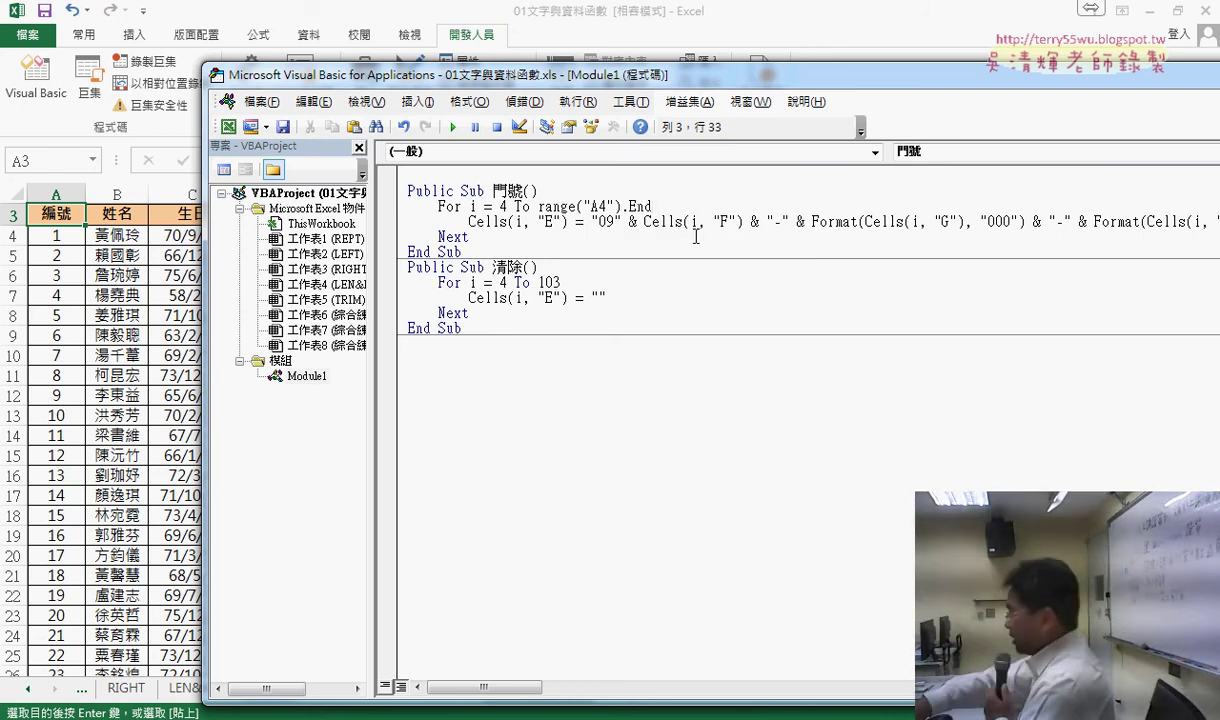
text(()
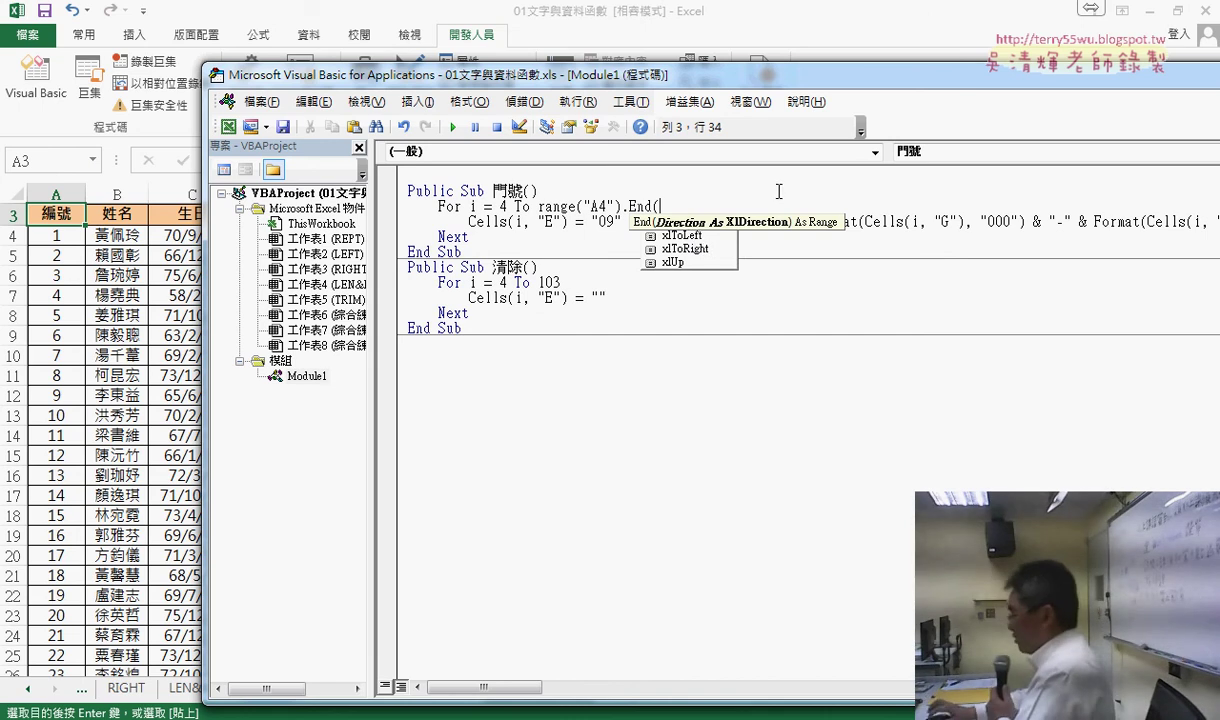
key(Up)
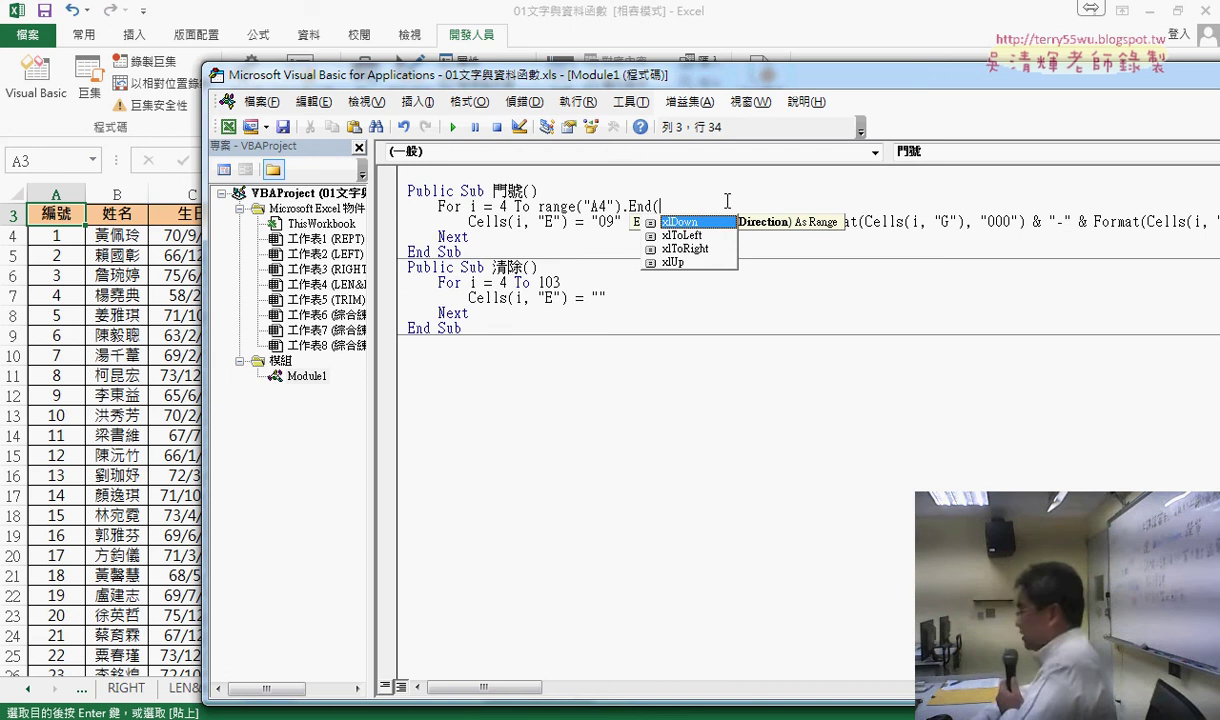
key(space)
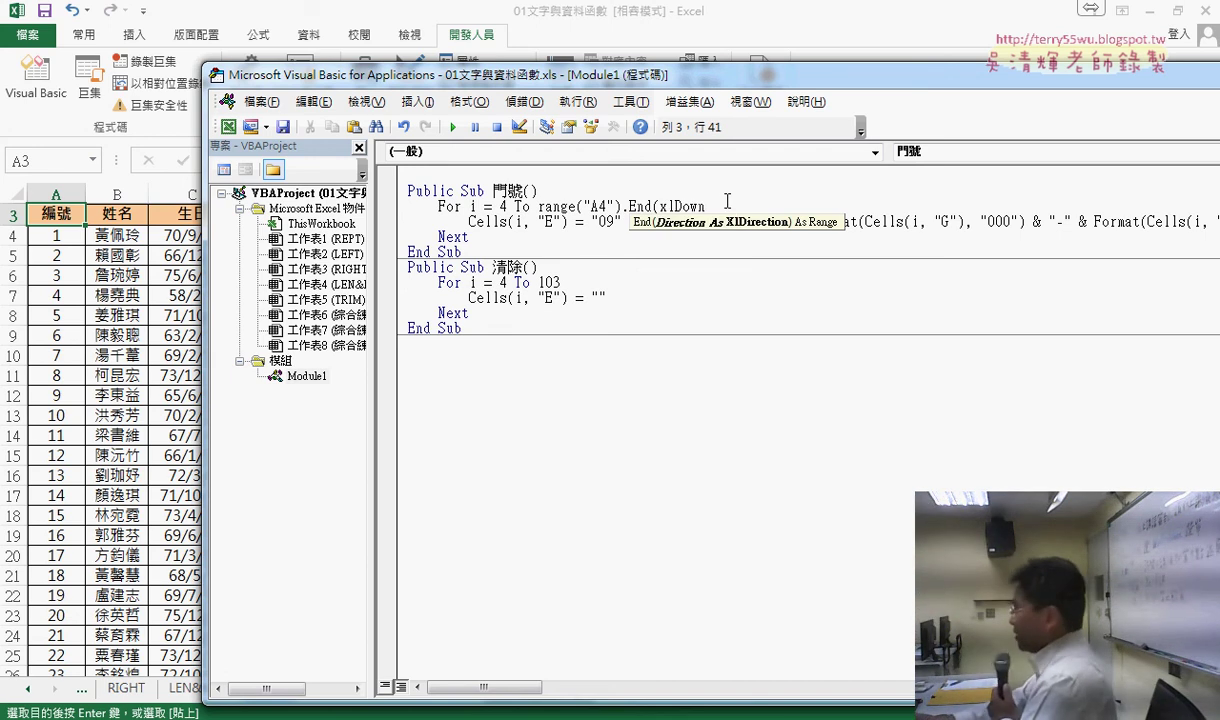
key(Left)
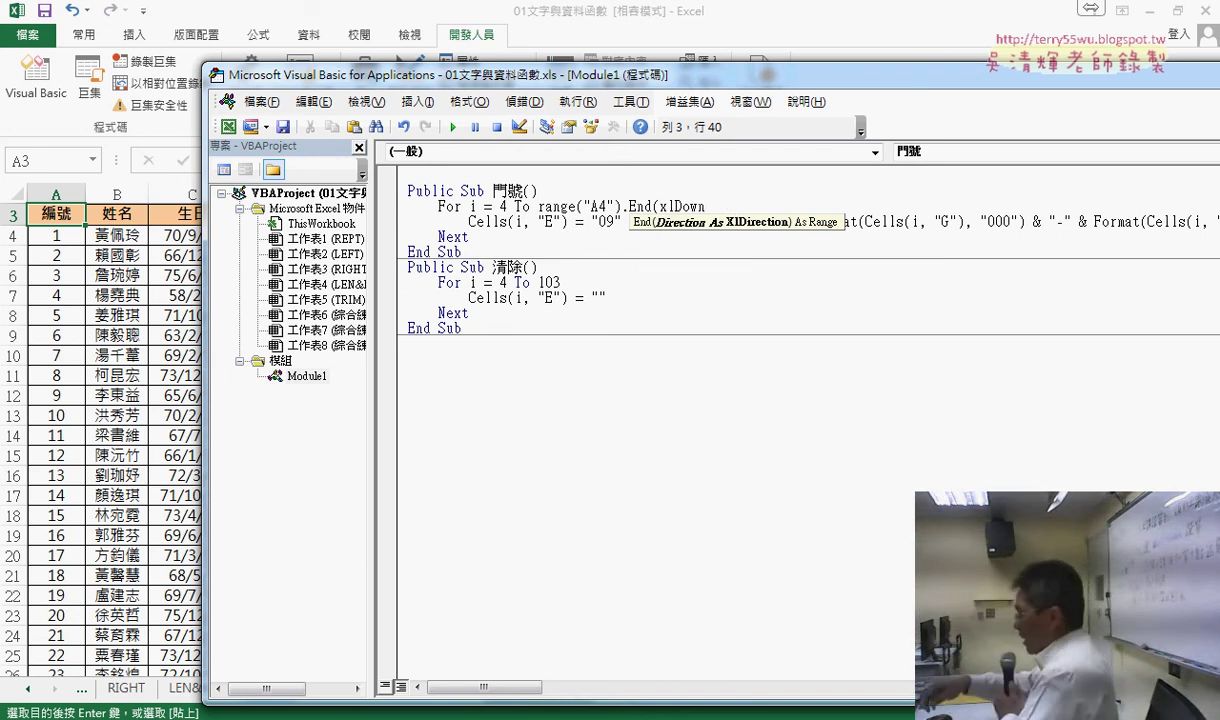
text())
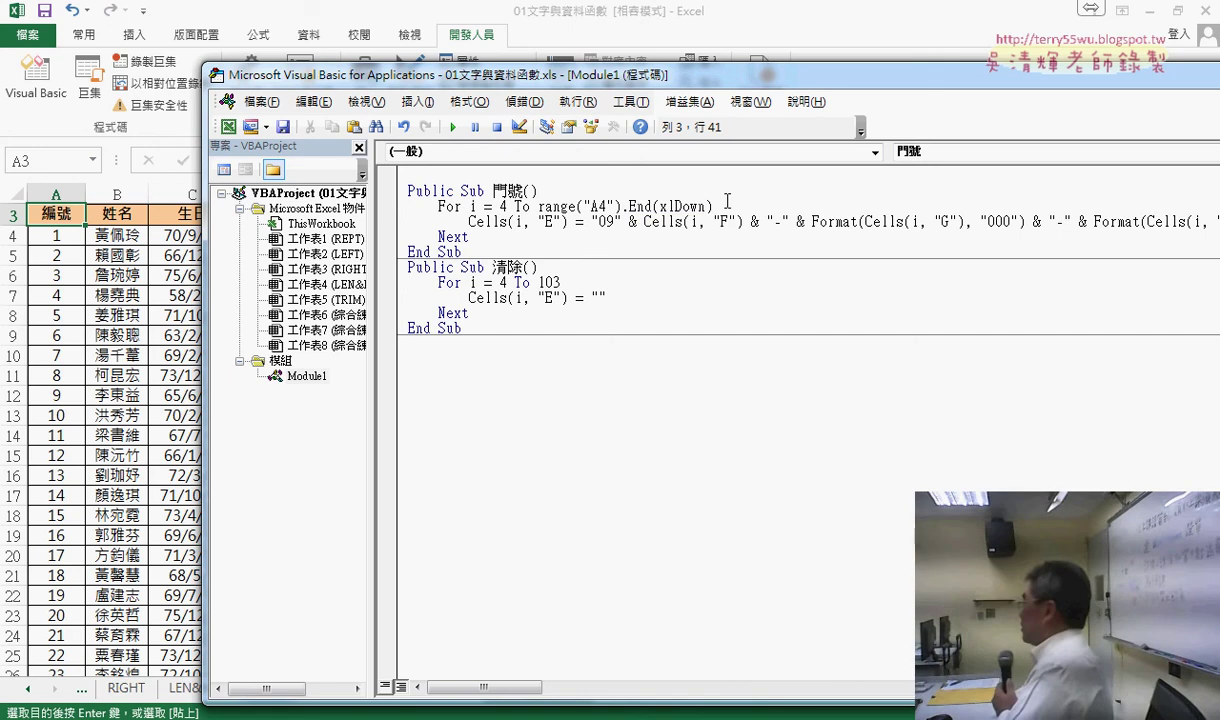
text(.)
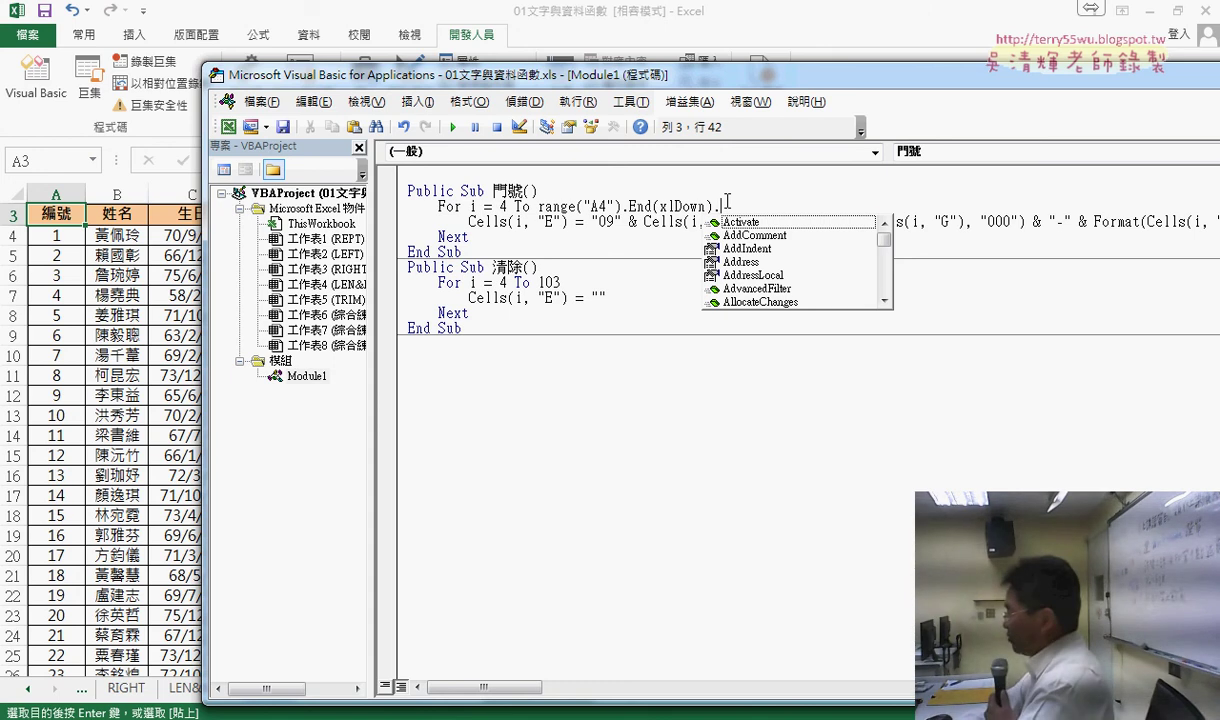
text(row)
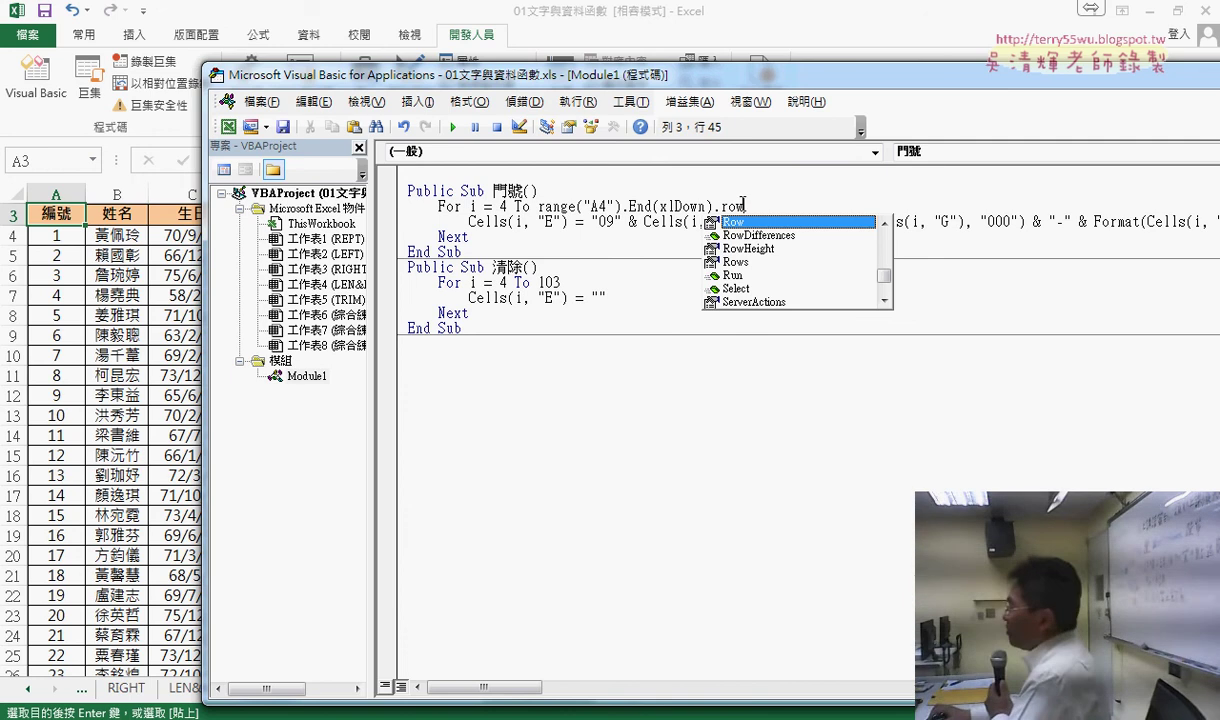
- Let the line auto-capitalise, then select the Range("A4").End(xlDown).Row expression for reuse
drag(745, 206, 715, 206)
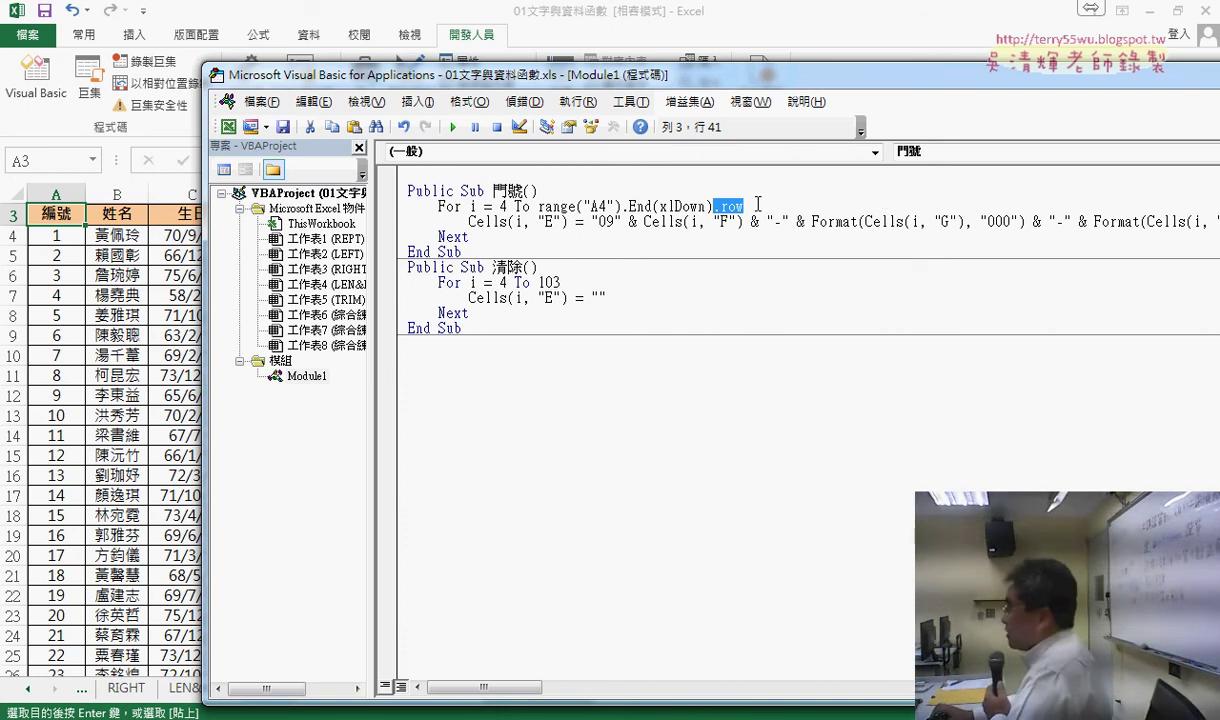
drag(757, 204, 540, 213)
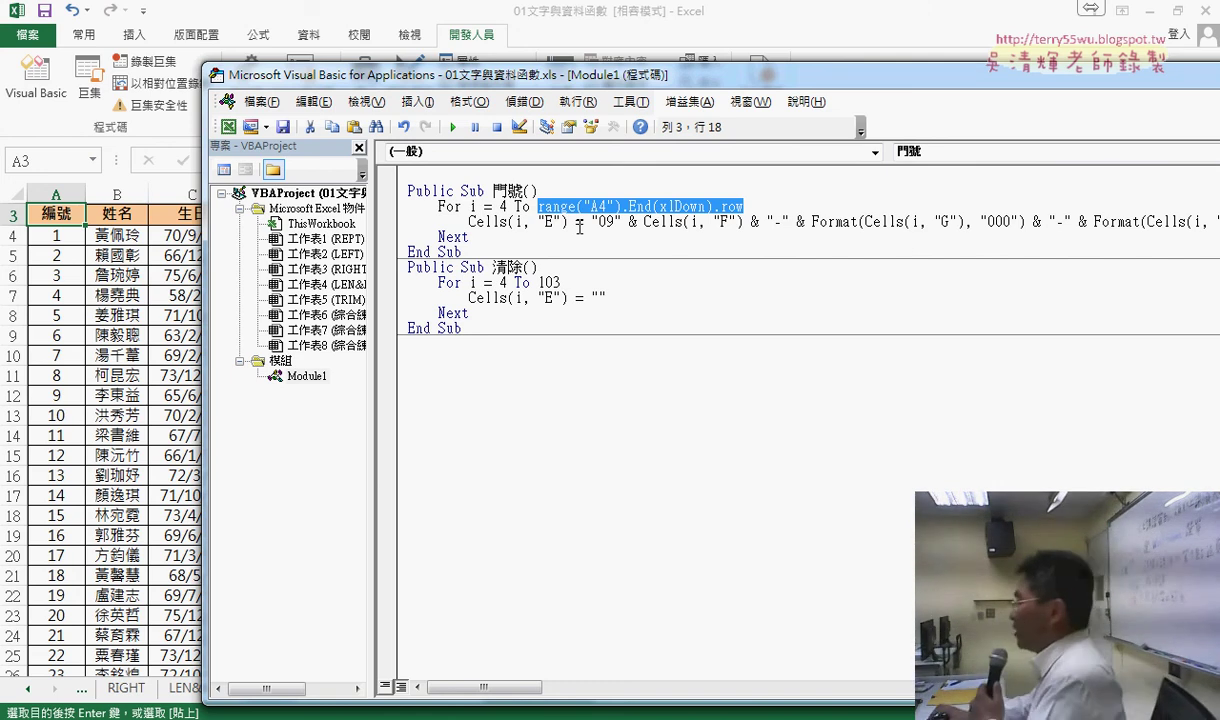
click(612, 328)
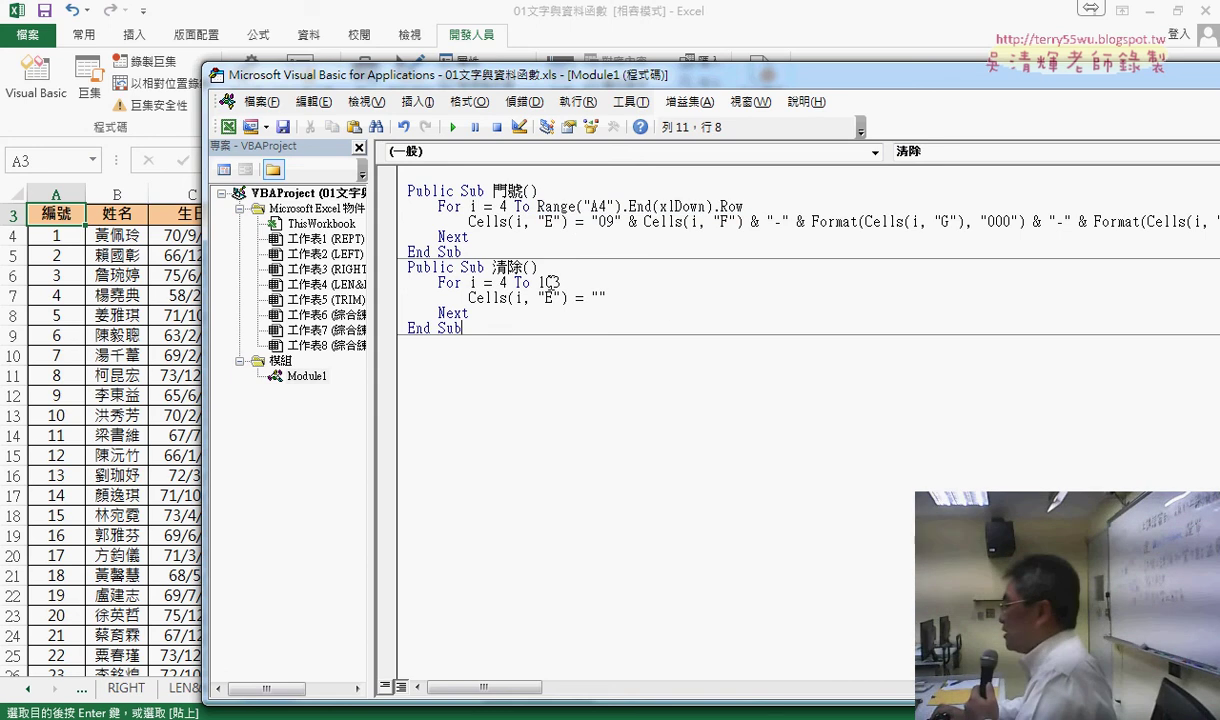
double_click(550, 283)
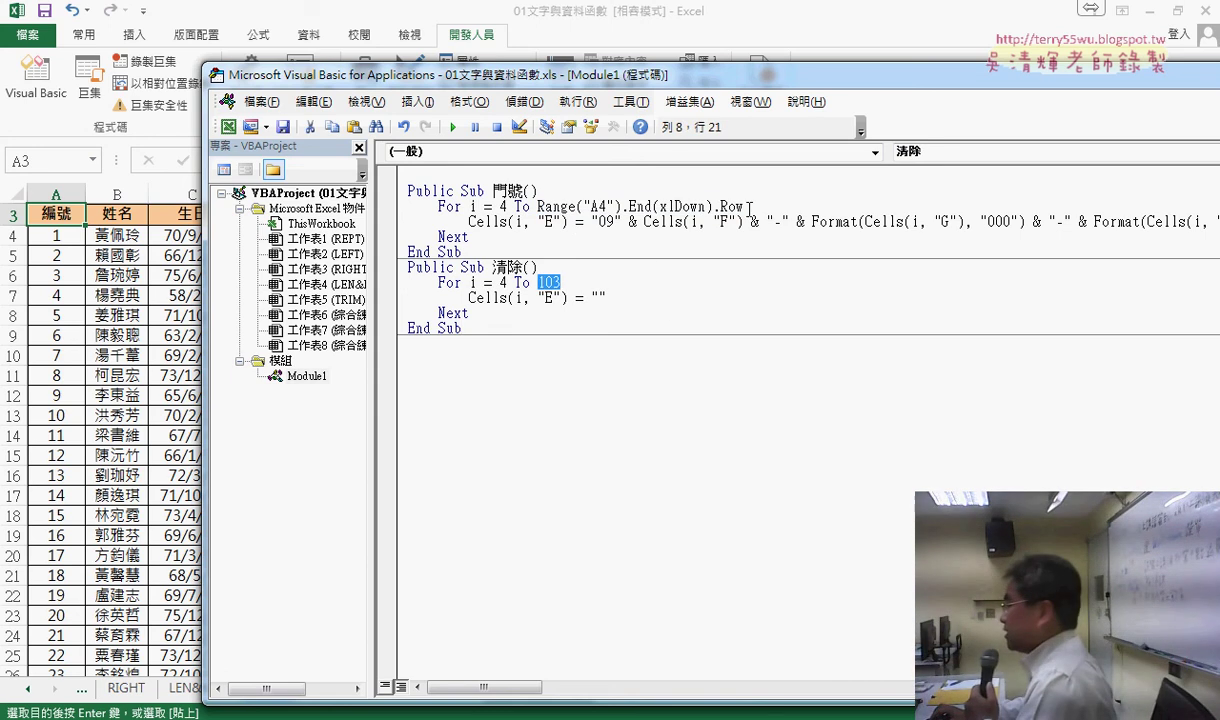
drag(750, 207, 538, 207)
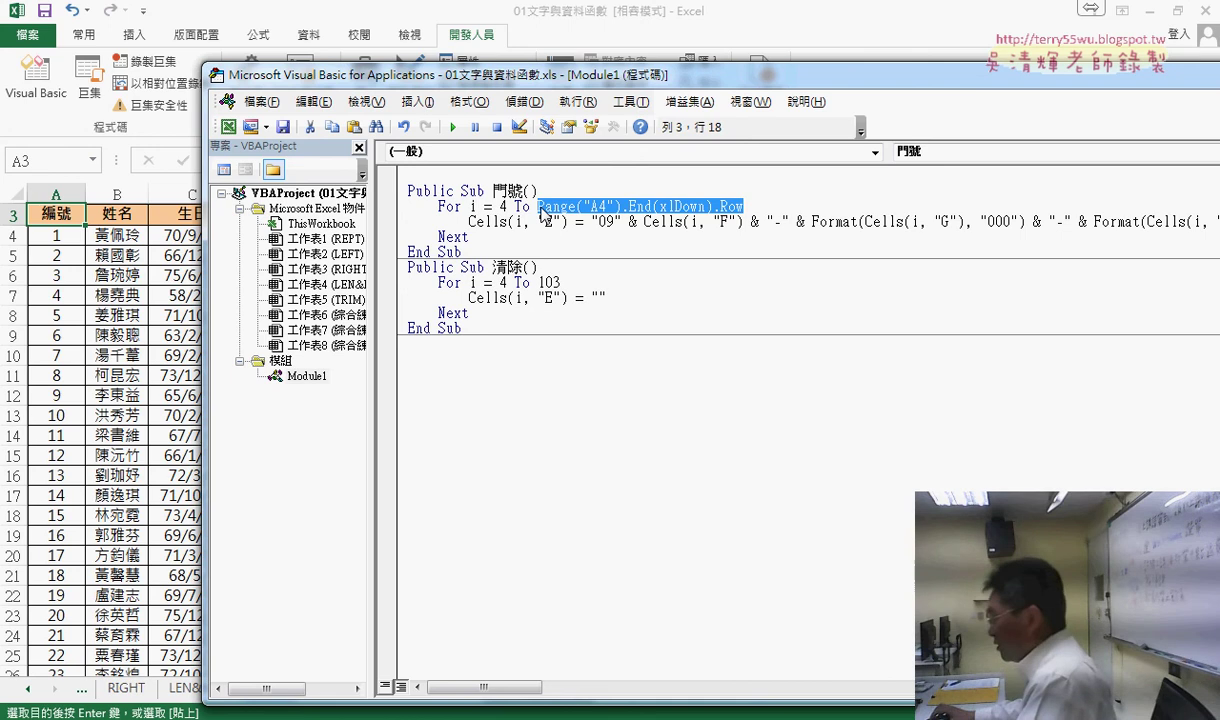
- Paste Range("A4").End(xlDown).Row over 103 in the 清除 loop, then return to the worksheet
key(ctrl+c)
double_click(552, 283)
key(ctrl+v)
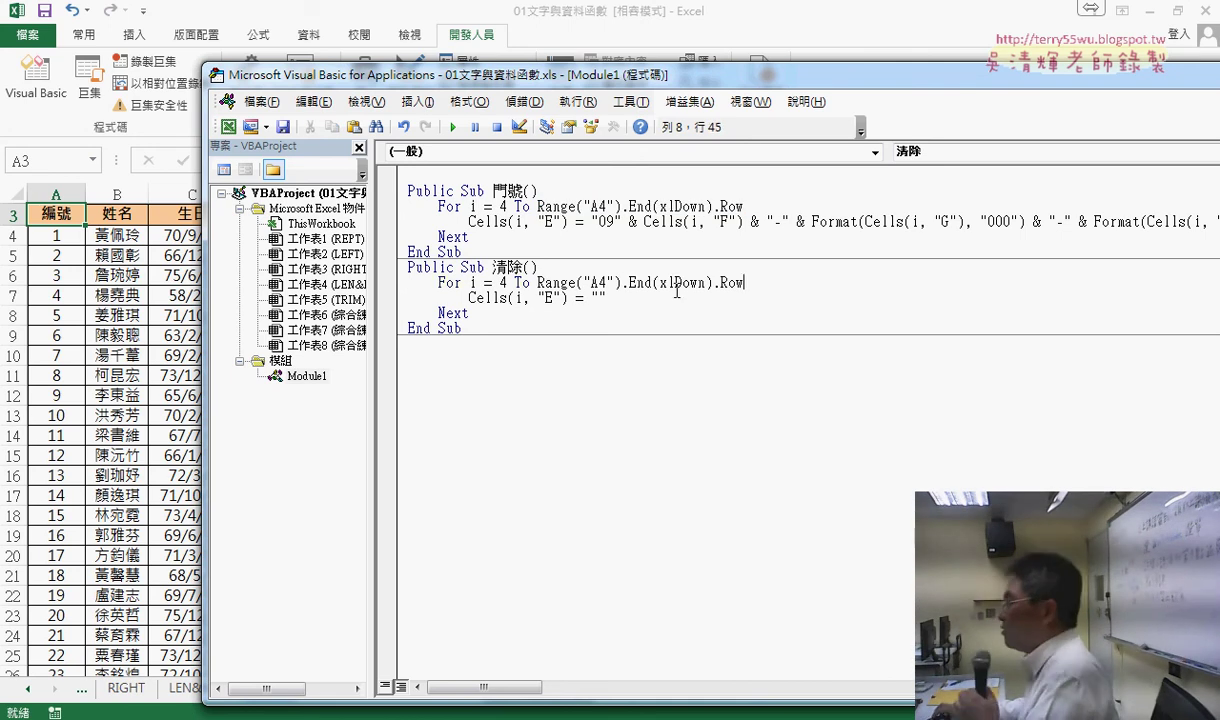
click(734, 378)
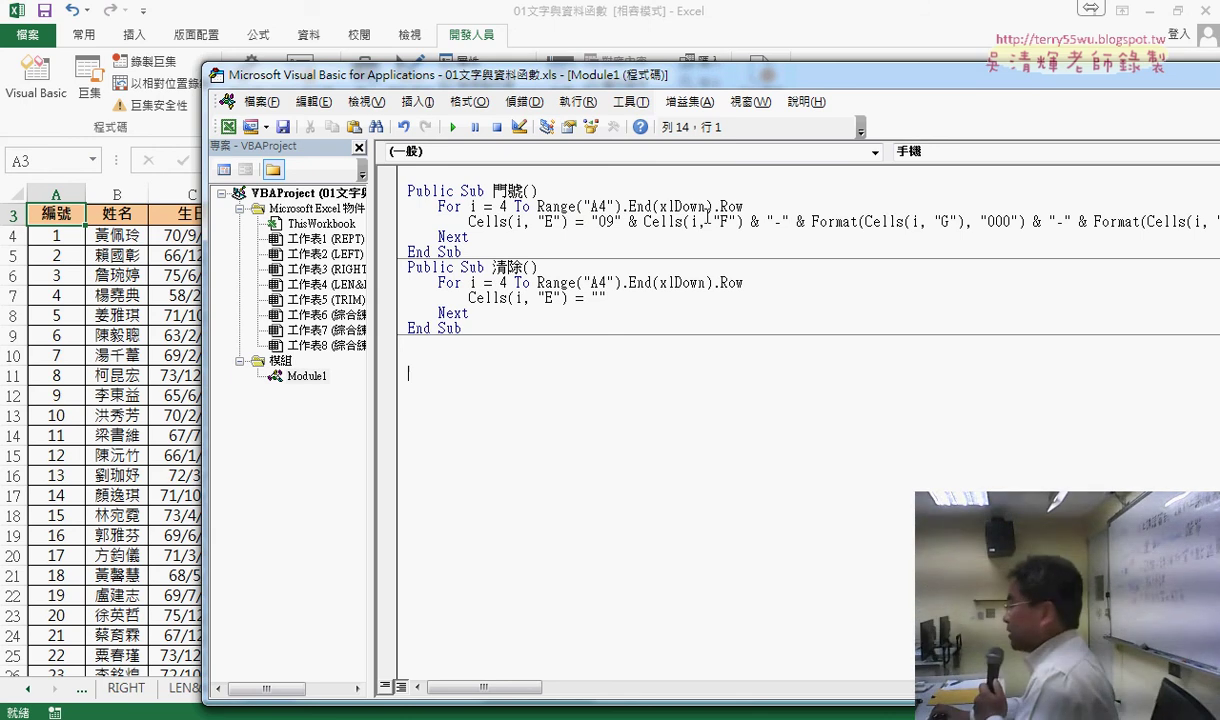
drag(613, 283, 584, 283)
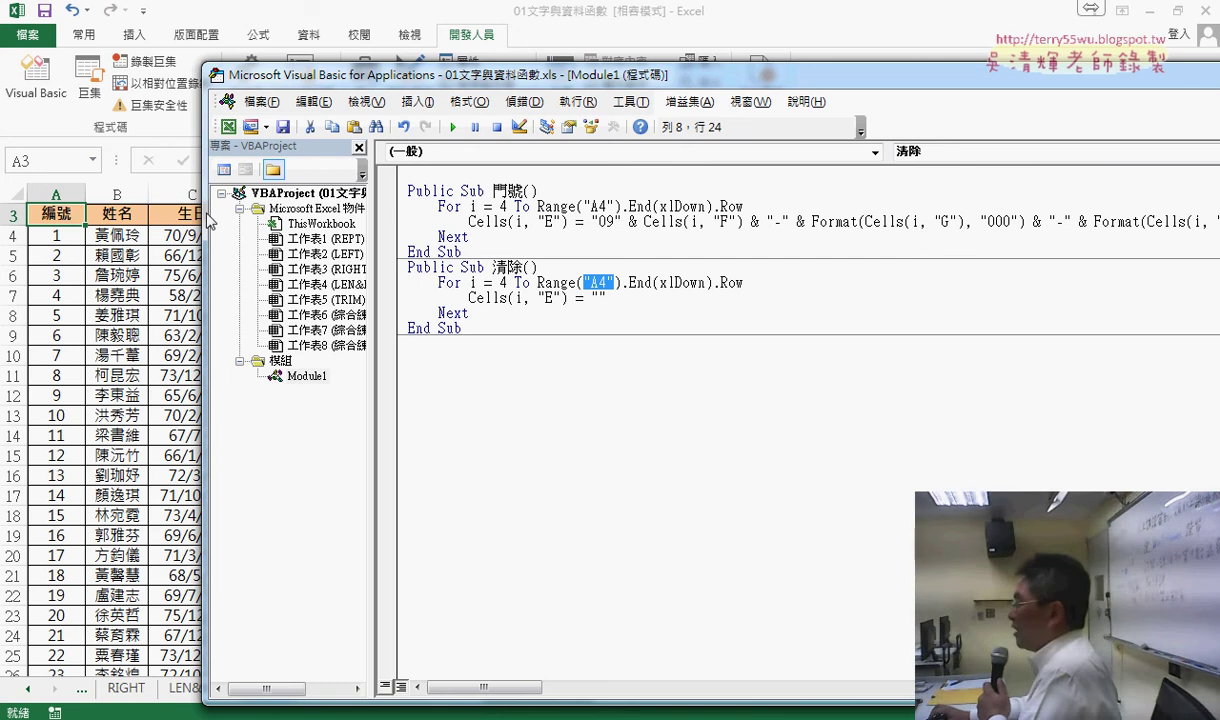
drag(325, 75, 492, 73)
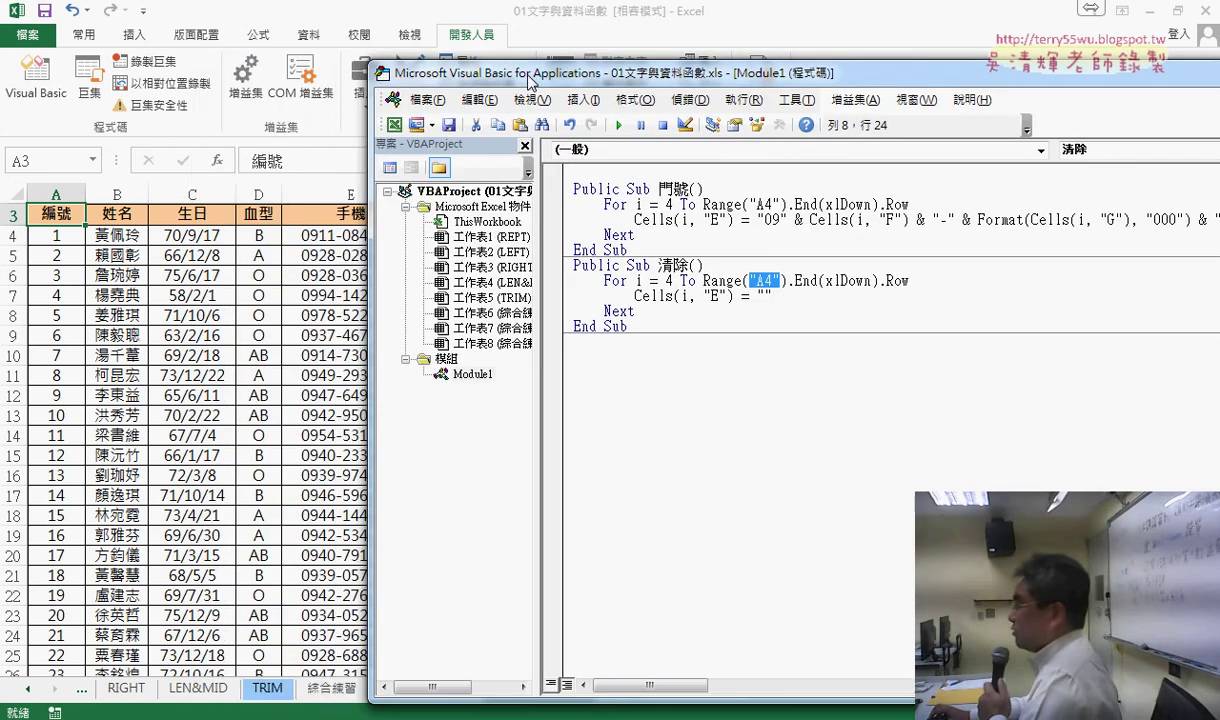
click(244, 372)
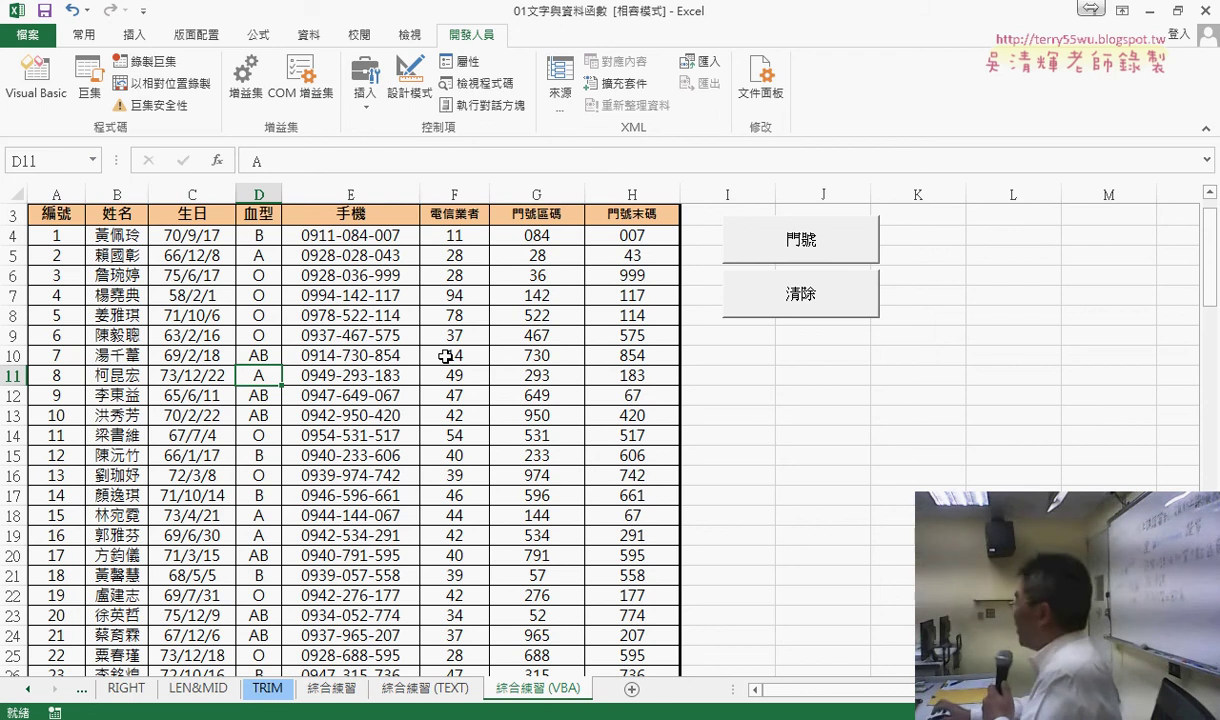
- Delete the blood type in D11 and confirm jumping down from D4 stops at D10
key(Delete)
click(268, 240)
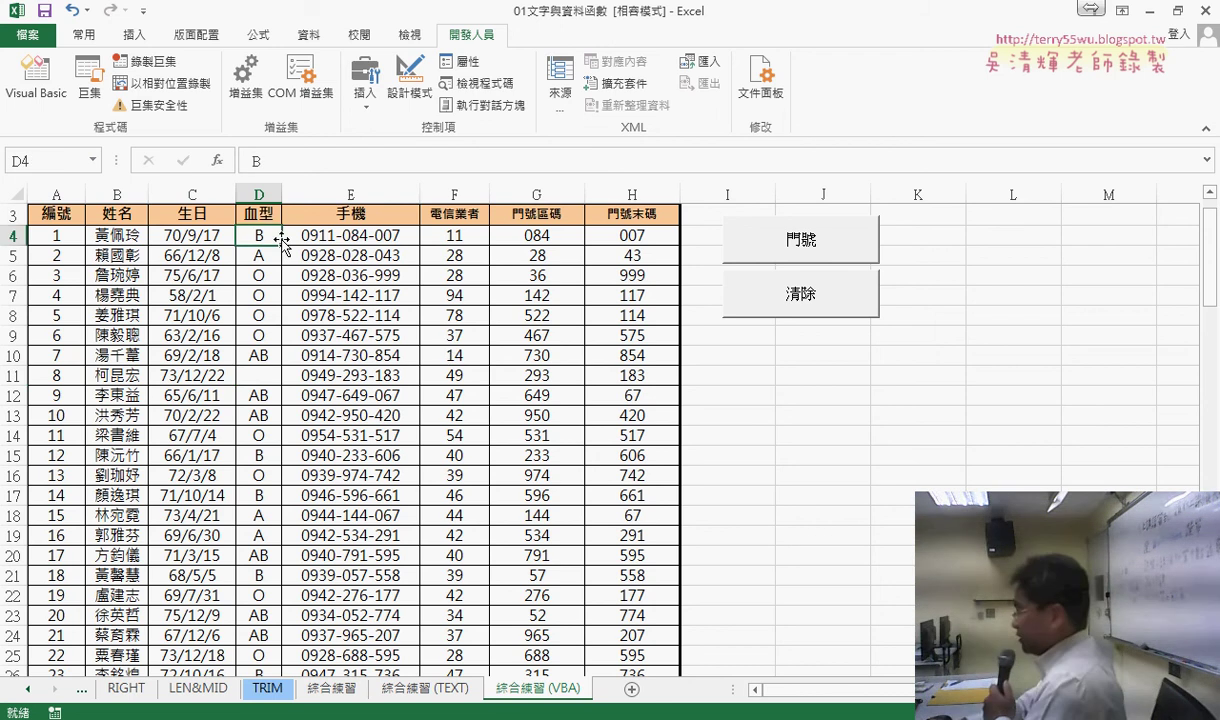
key(Down)
key(Down)
key(Down)
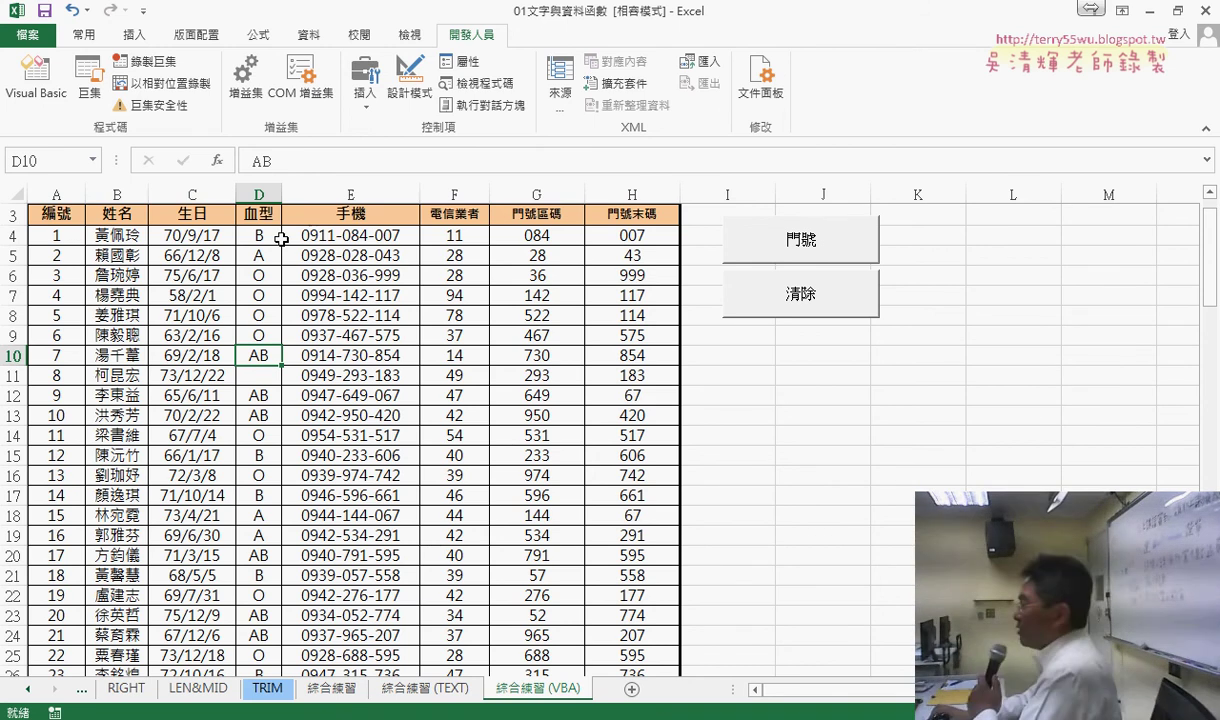
click(67, 215)
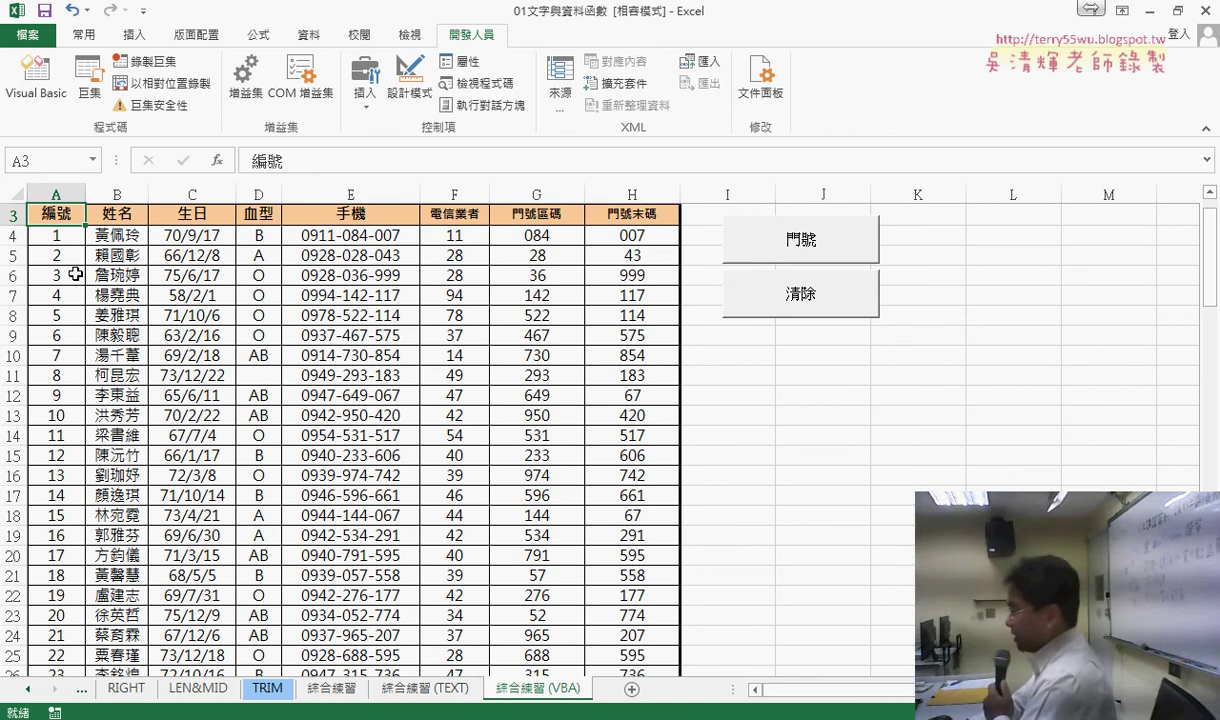
- Clear all phone numbers from the 手機 column with the 清除 button
key(ctrl+Down)
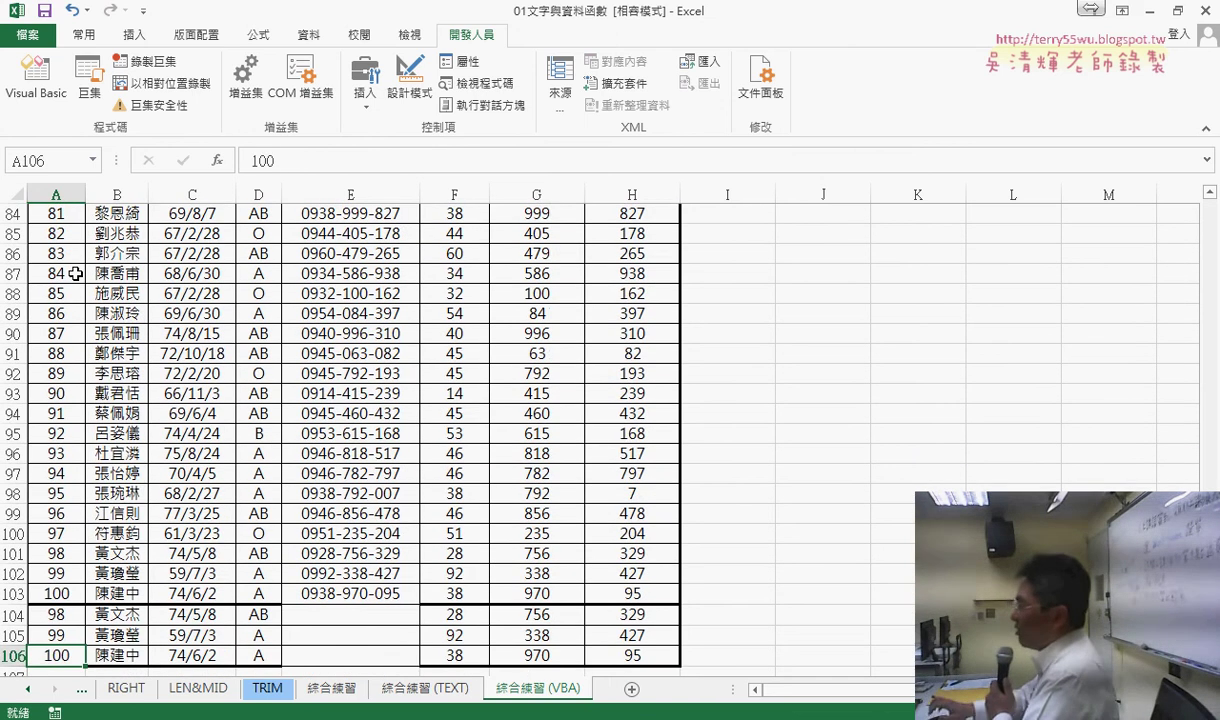
scroll(180, 314, up, 6)
scroll(180, 314, up, 5)
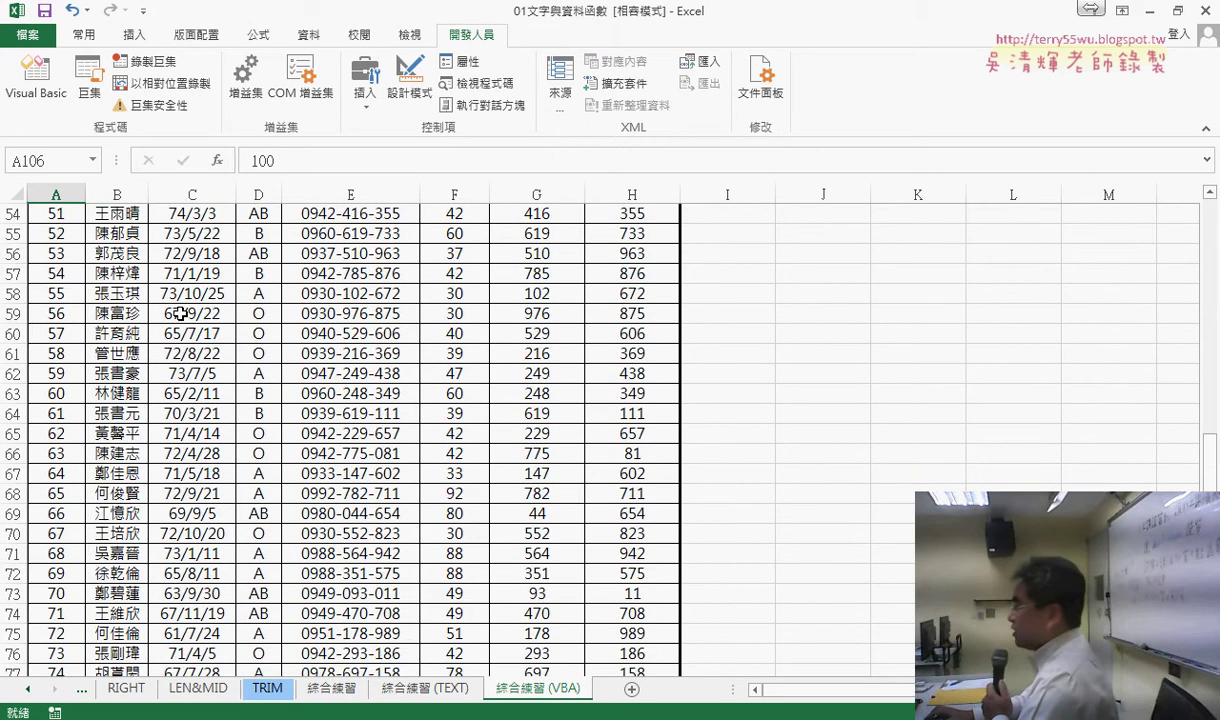
scroll(180, 314, up, 5)
scroll(180, 314, up, 11)
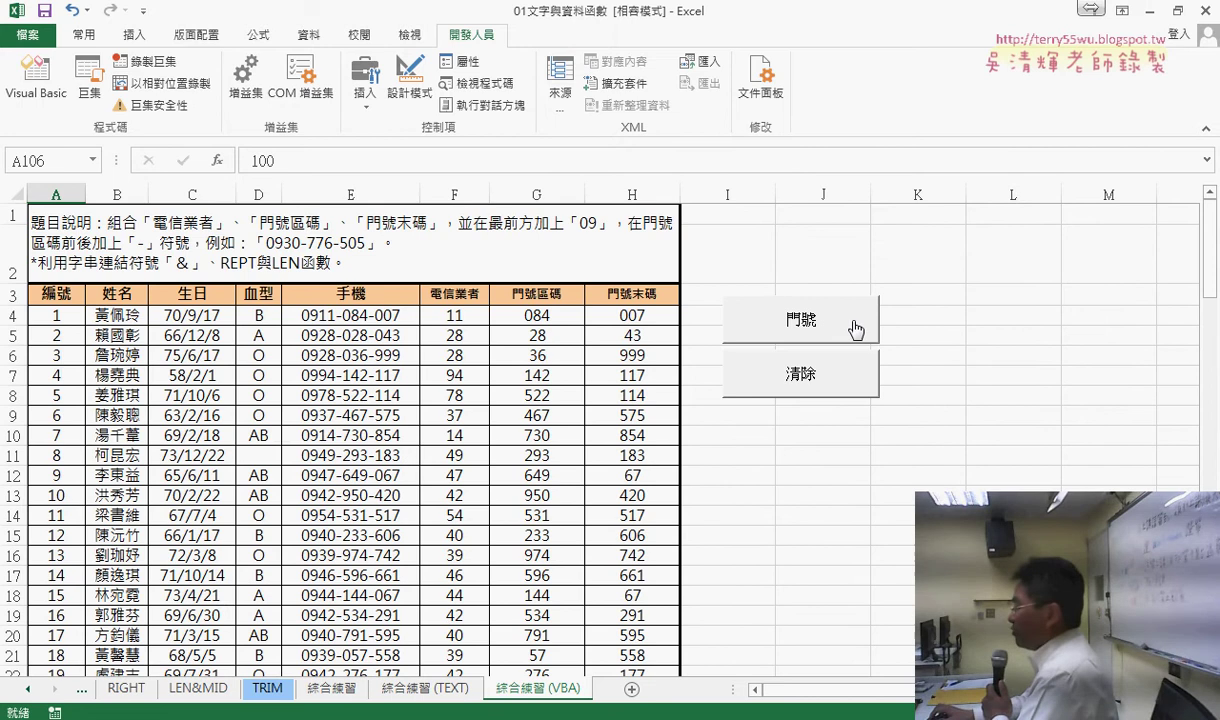
click(805, 374)
scroll(720, 365, down, 5)
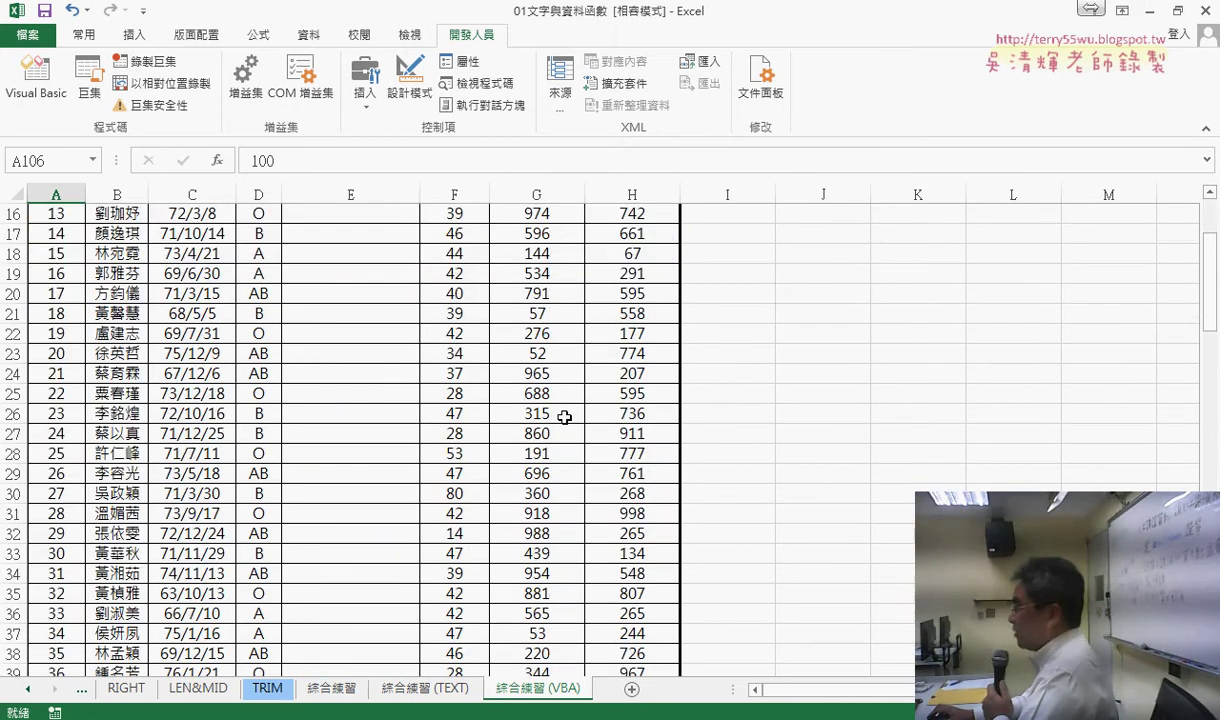
scroll(720, 365, up, 5)
- Refill the 手機 column with 門號 and check rows 104–106 now get numbers
click(815, 322)
scroll(444, 428, down, 4)
scroll(450, 428, down, 5)
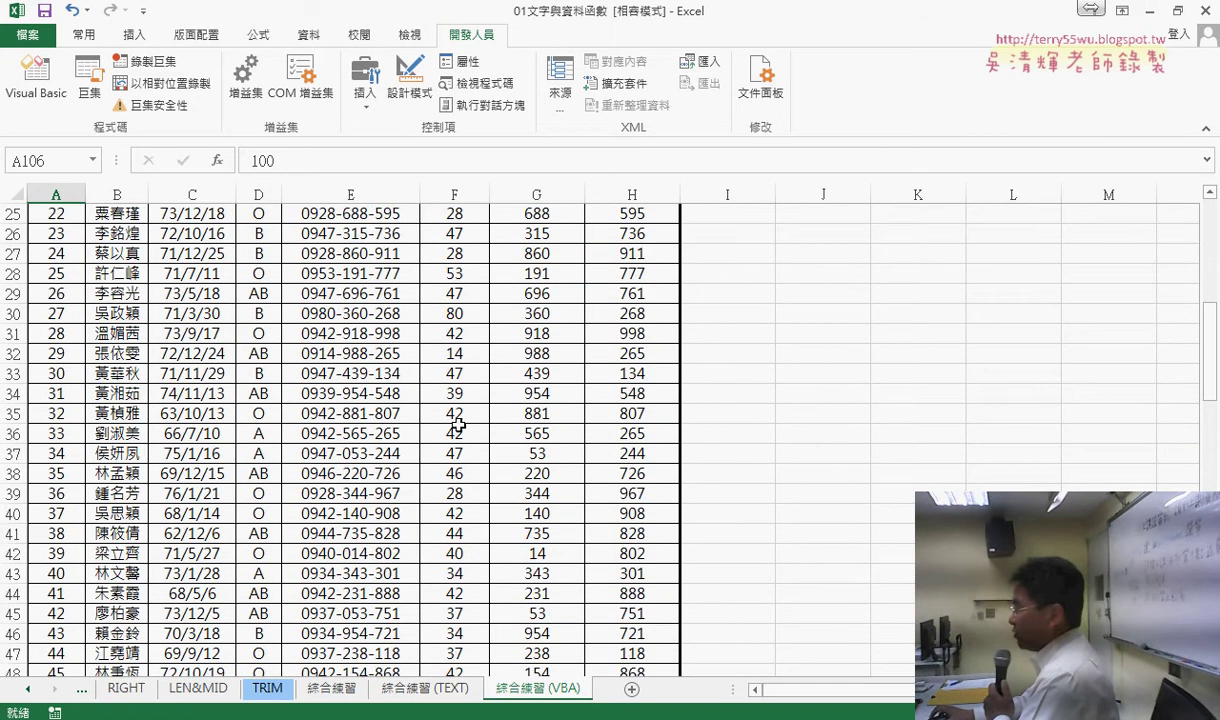
scroll(455, 428, down, 9)
scroll(458, 428, down, 6)
scroll(450, 429, down, 6)
scroll(420, 460, down, 2)
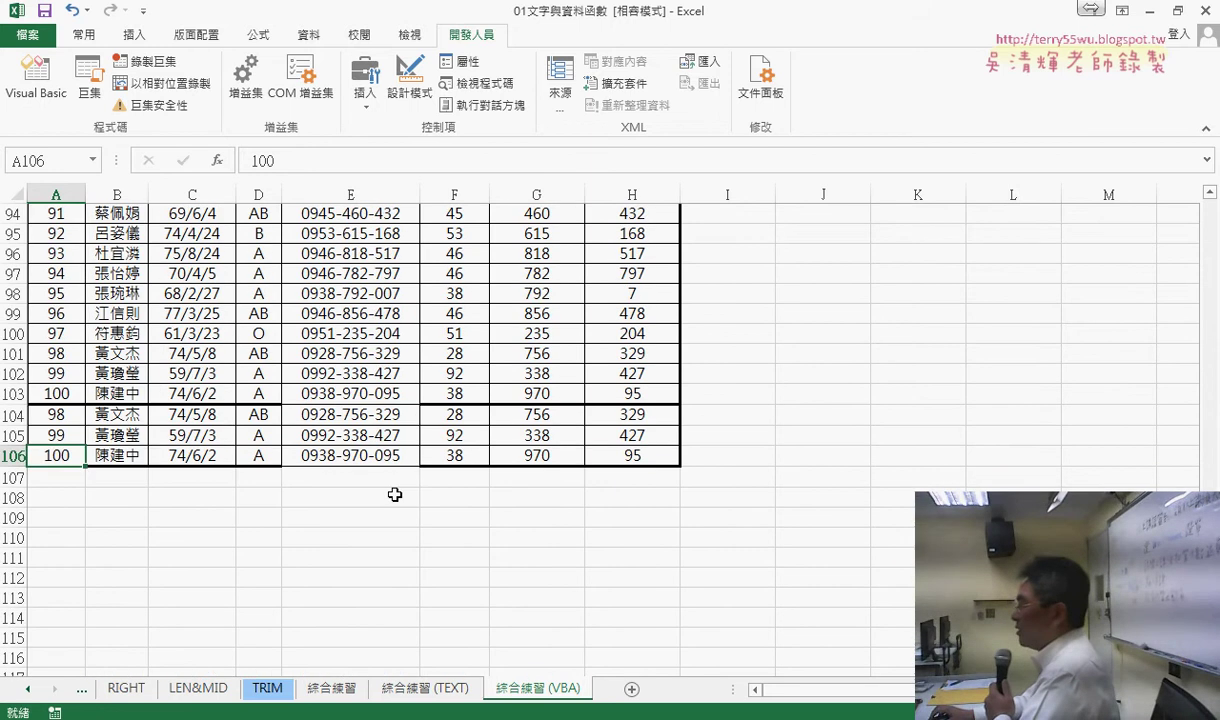
drag(360, 414, 362, 452)
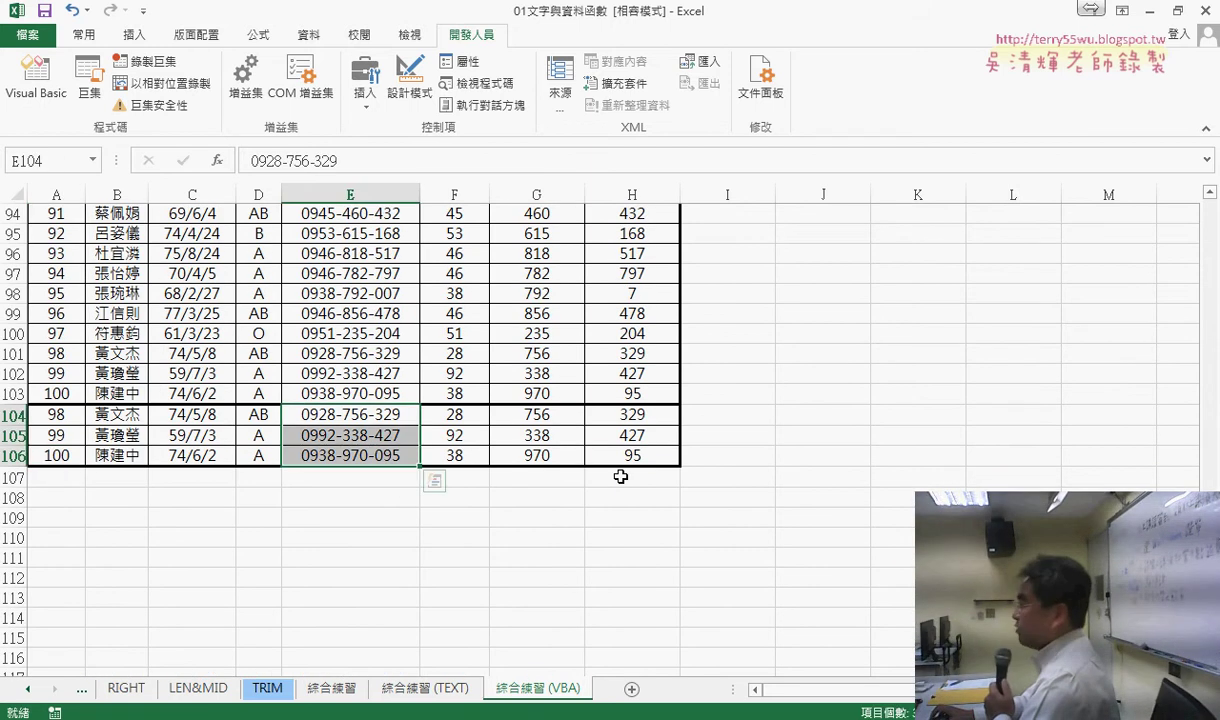
- Run 清除 again, verify rows 104–106 are emptied, and select rows 101–106
scroll(90, 496, up, 1)
scroll(605, 460, up, 4)
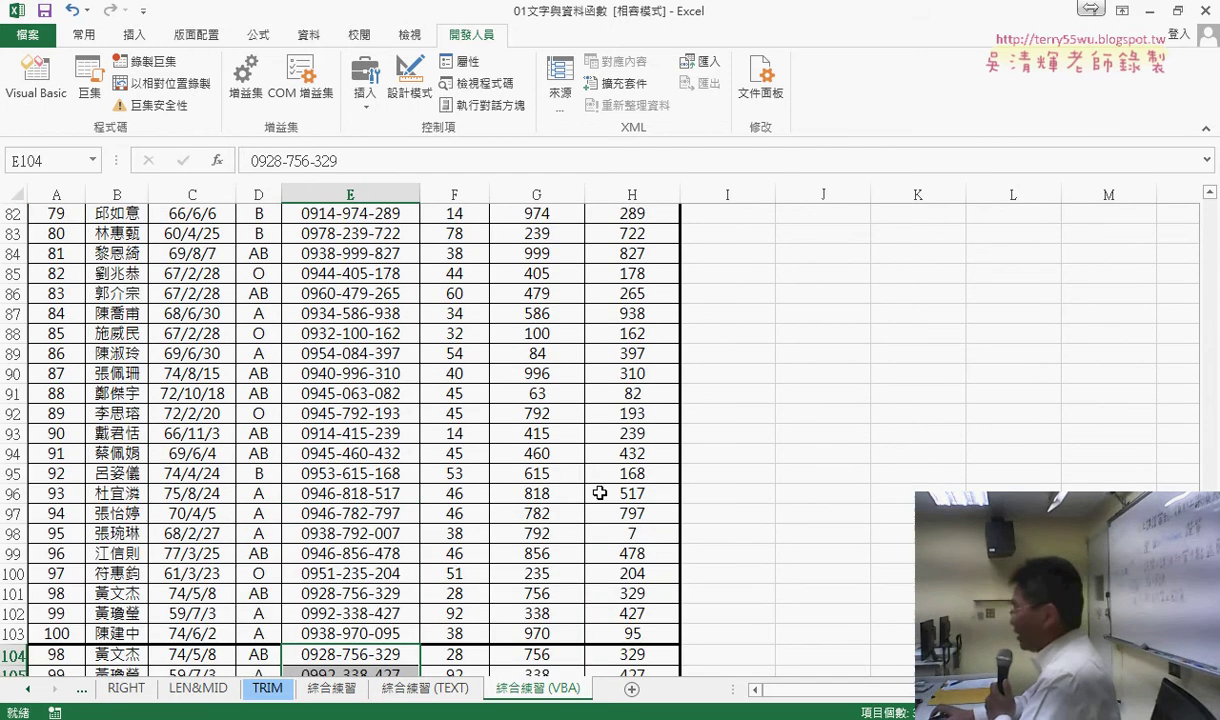
scroll(605, 458, up, 11)
scroll(599, 493, up, 8)
scroll(599, 493, up, 7)
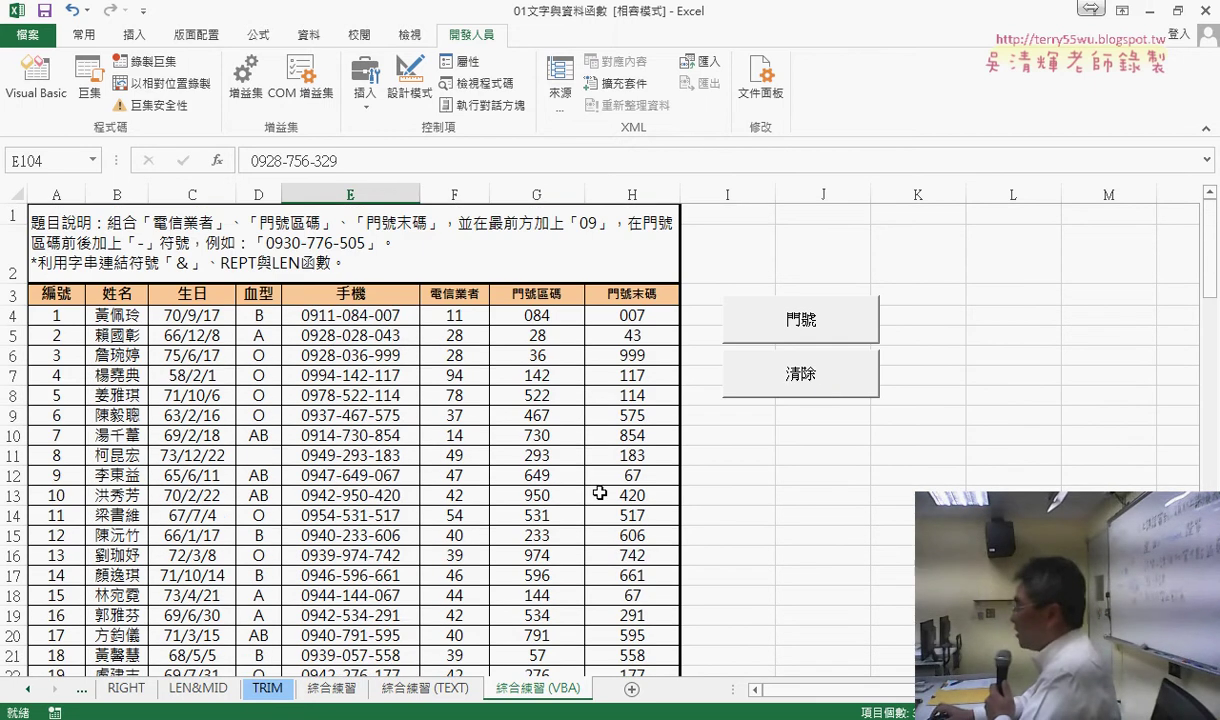
click(826, 393)
drag(1210, 290, 1213, 560)
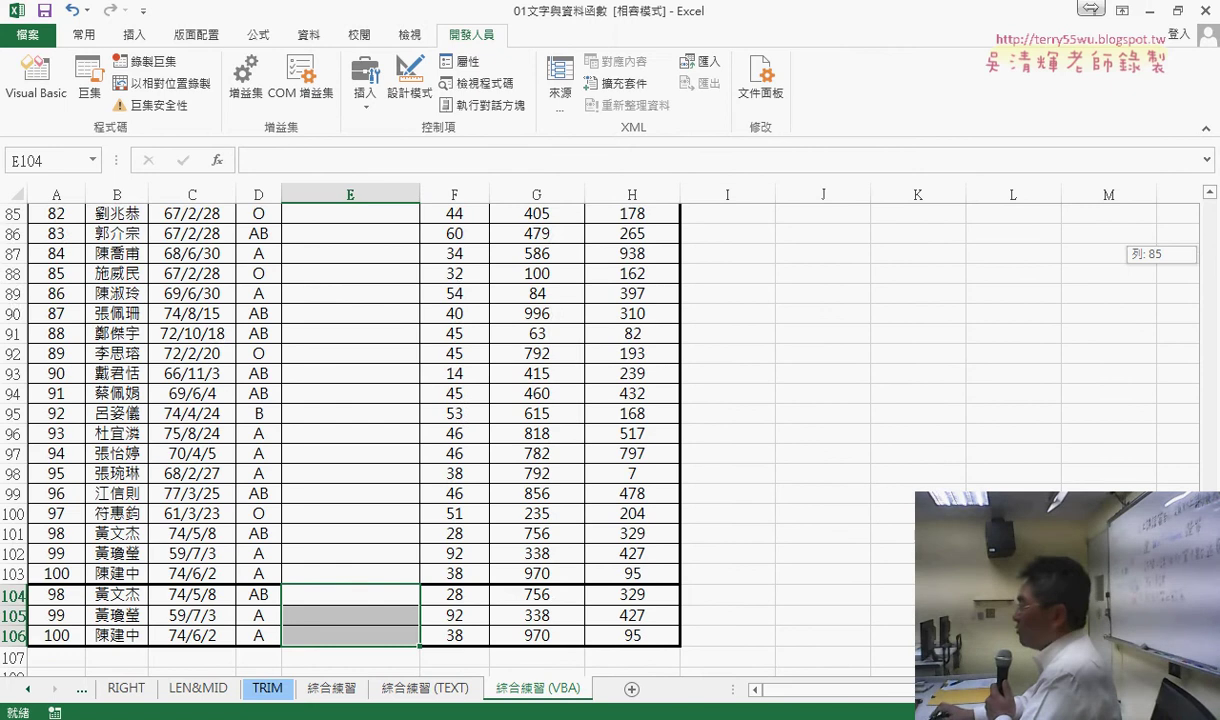
scroll(585, 517, down, 3)
drag(15, 466, 10, 462)
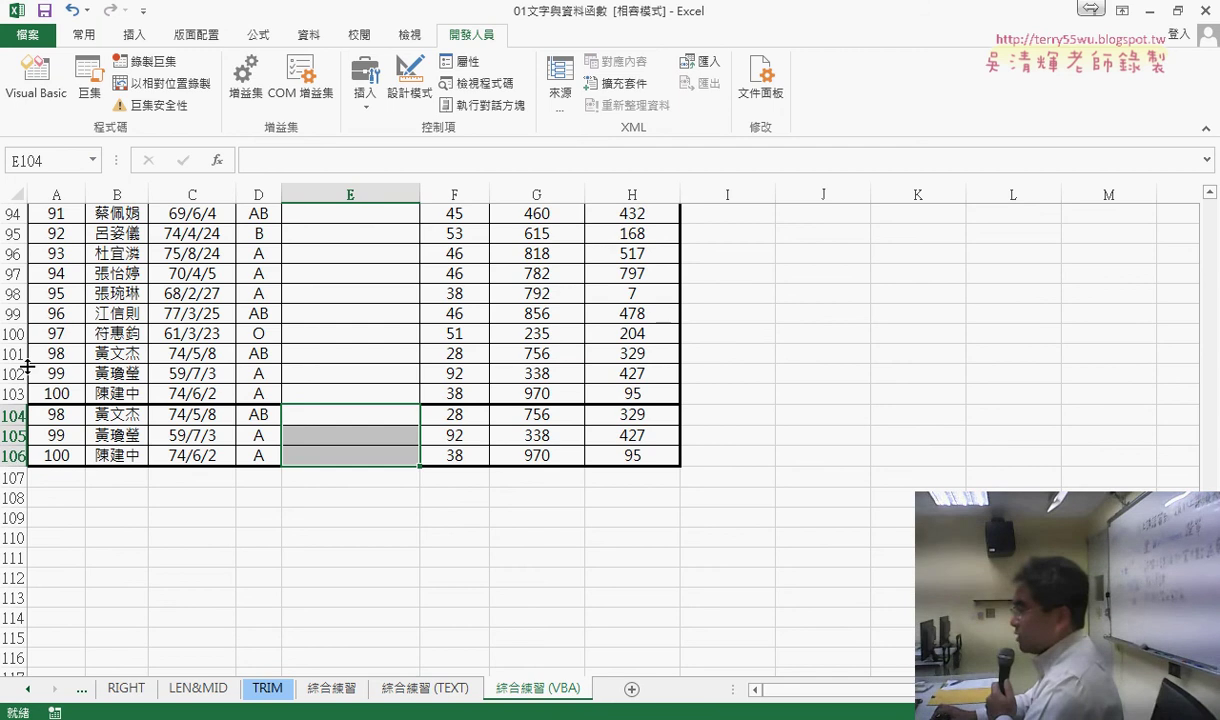
drag(20, 353, 15, 455)
- Delete rows 101–106 so the table ends at row 100
right_click(158, 408)
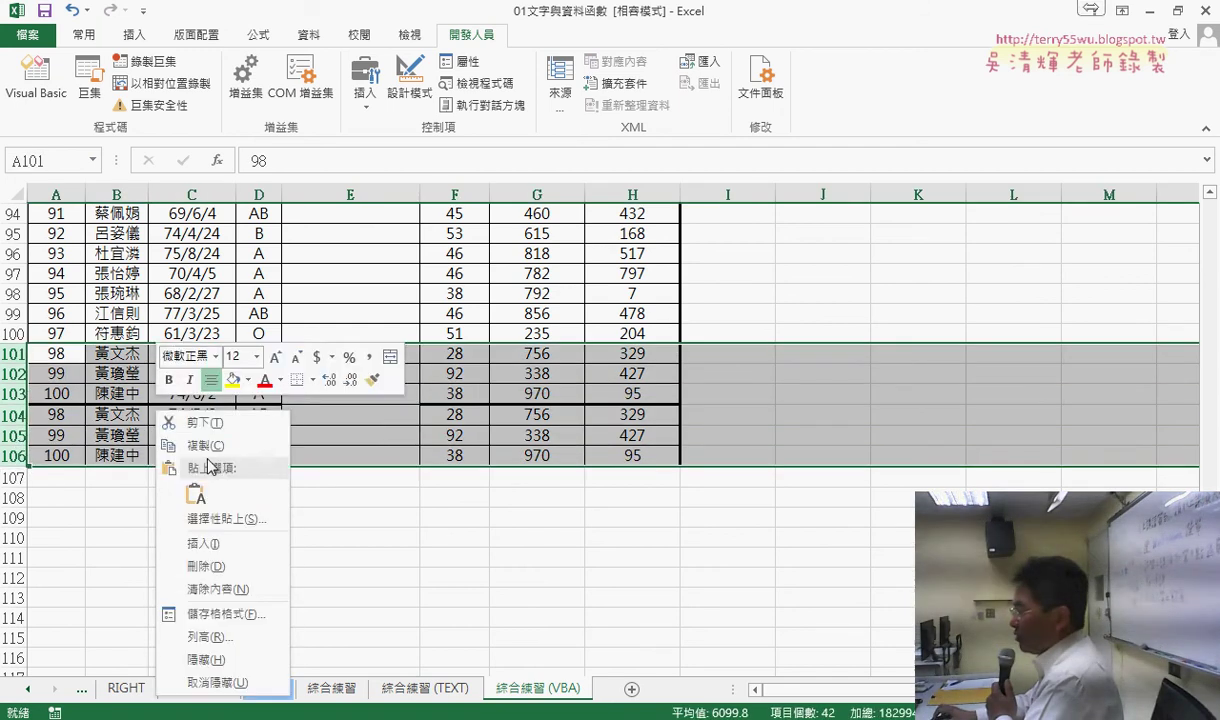
click(205, 566)
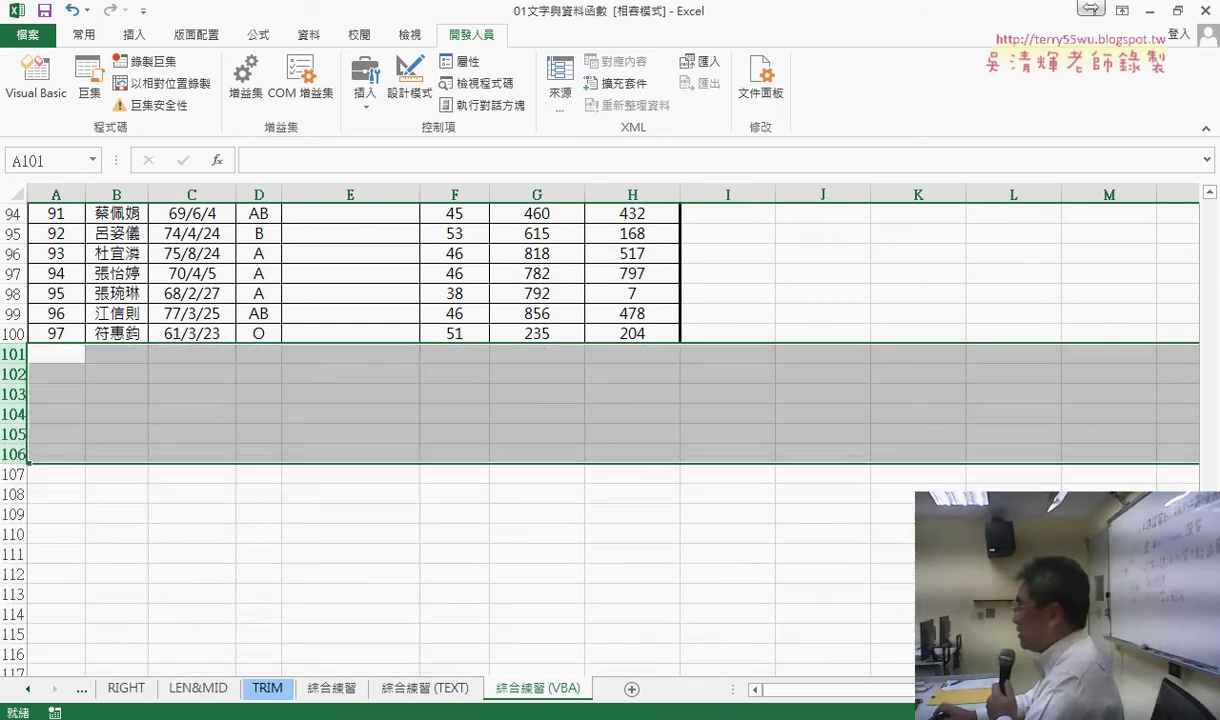
scroll(1095, 510, up, 3)
scroll(1095, 510, up, 20)
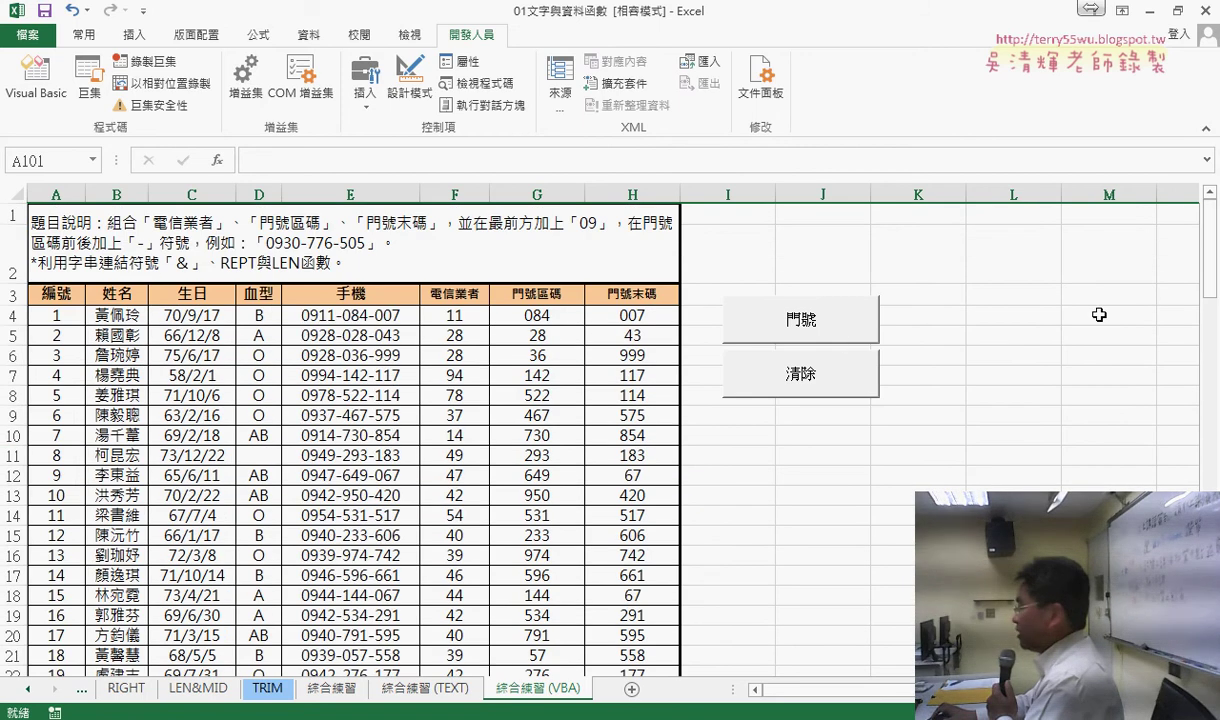
scroll(1099, 315, down, 15)
scroll(1099, 315, down, 13)
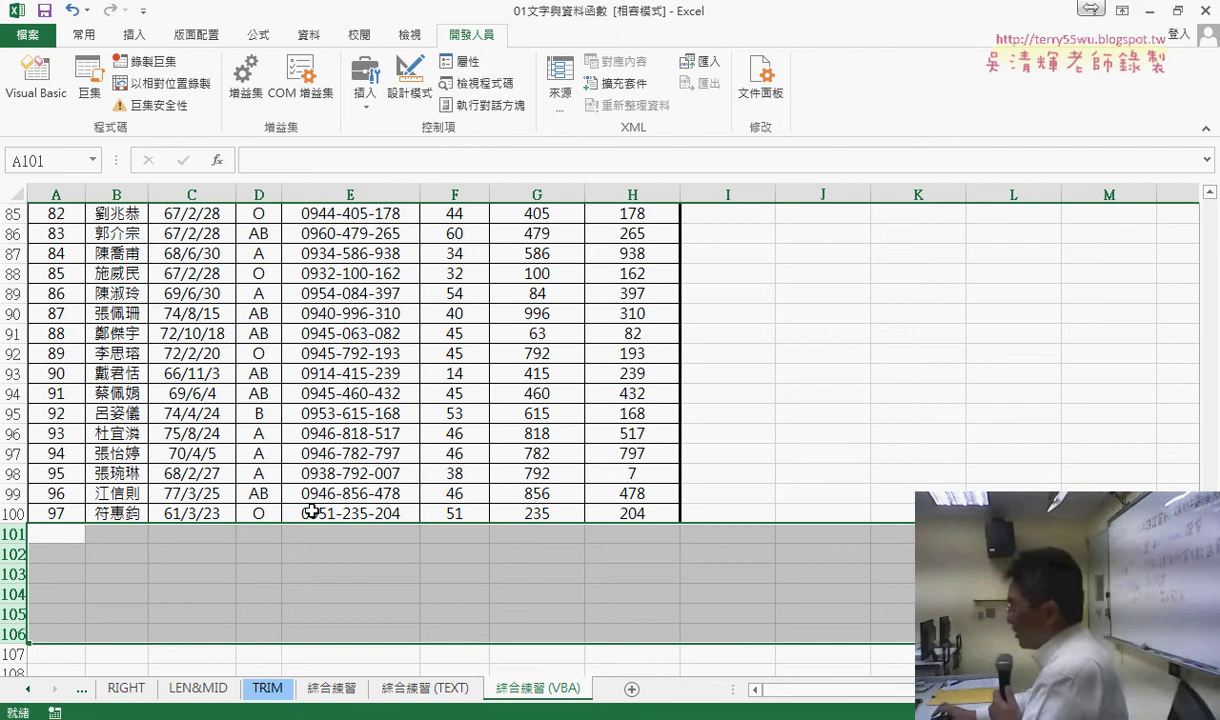
- Review the Range("A4").End(xlDown).Row loop end, then run 清除 to empty the 手機 column
mouse_move(355, 708)
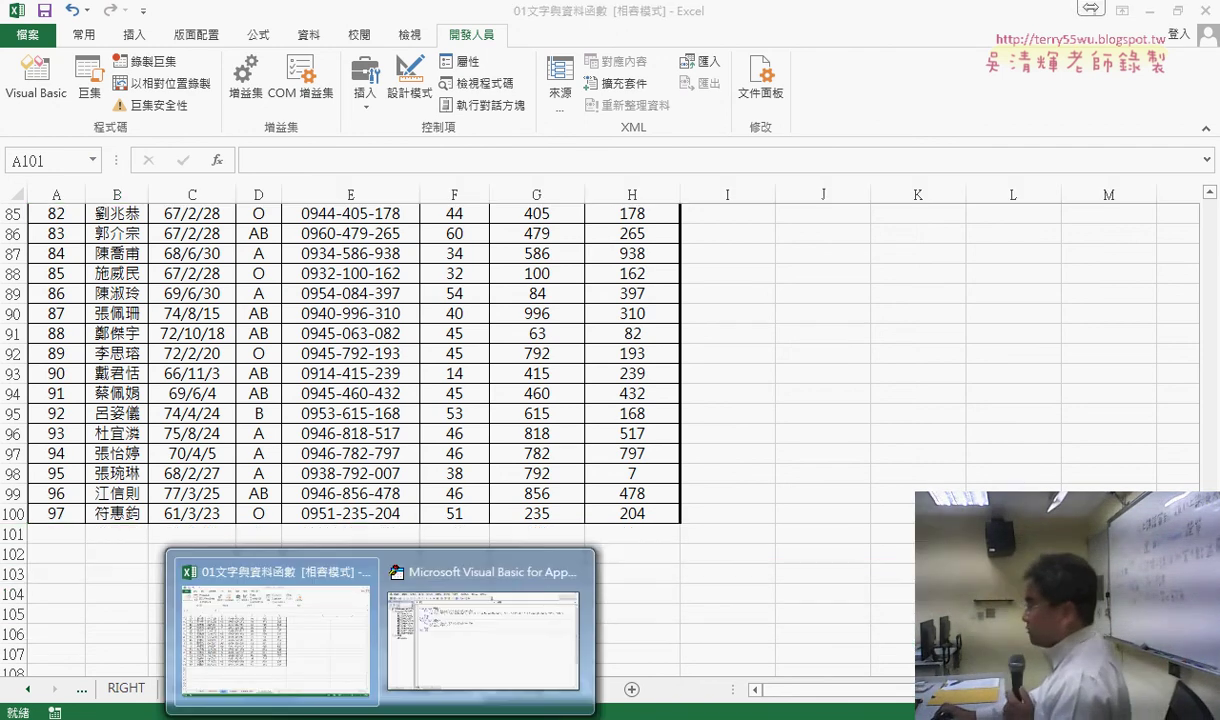
click(460, 575)
drag(909, 204, 703, 204)
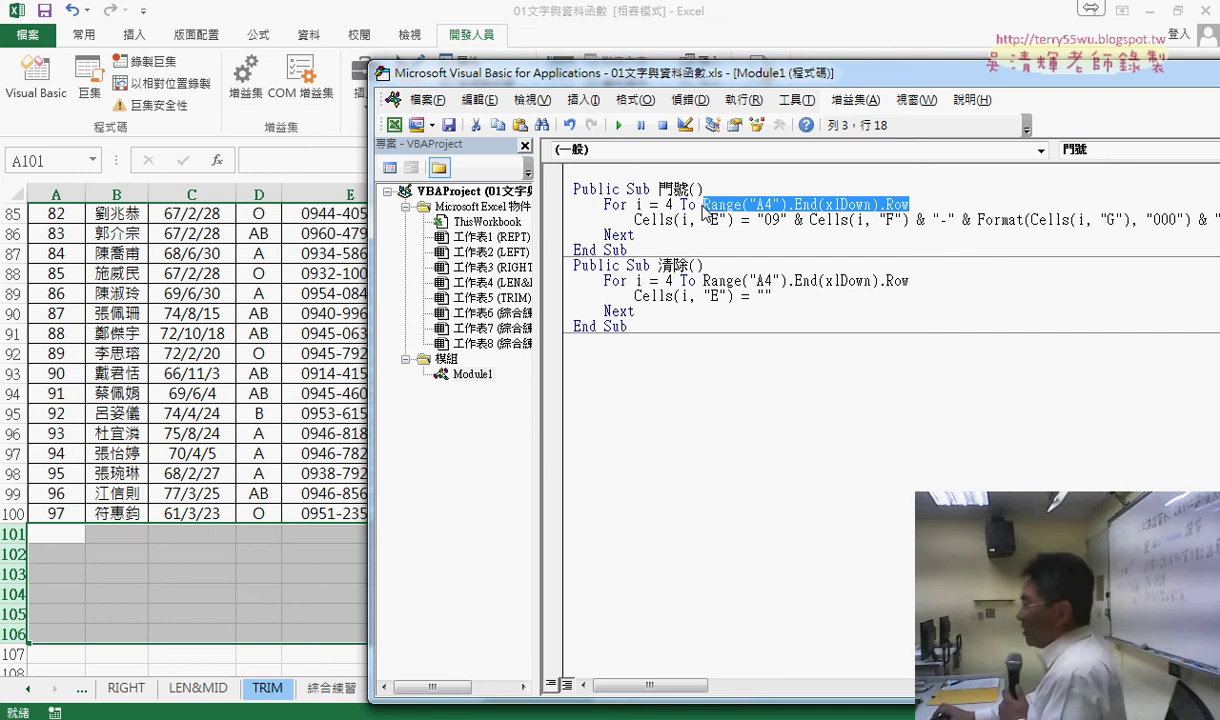
click(258, 413)
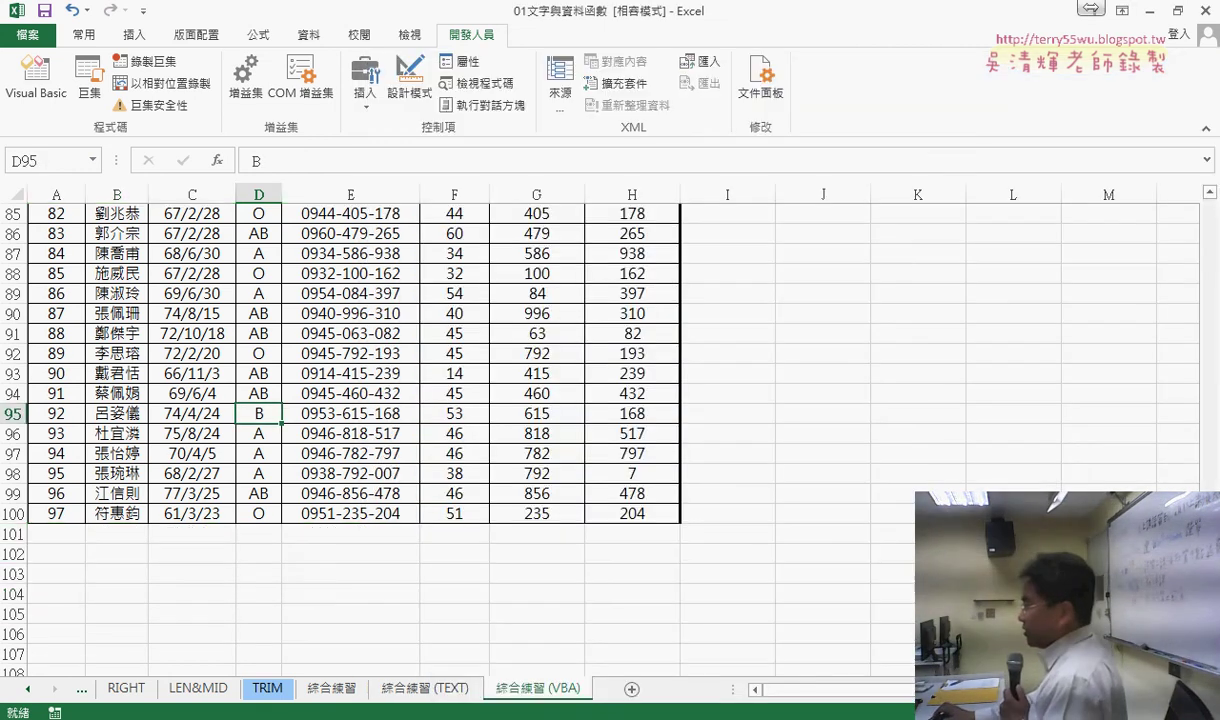
scroll(862, 379, up, 14)
scroll(862, 379, up, 10)
scroll(862, 379, up, 4)
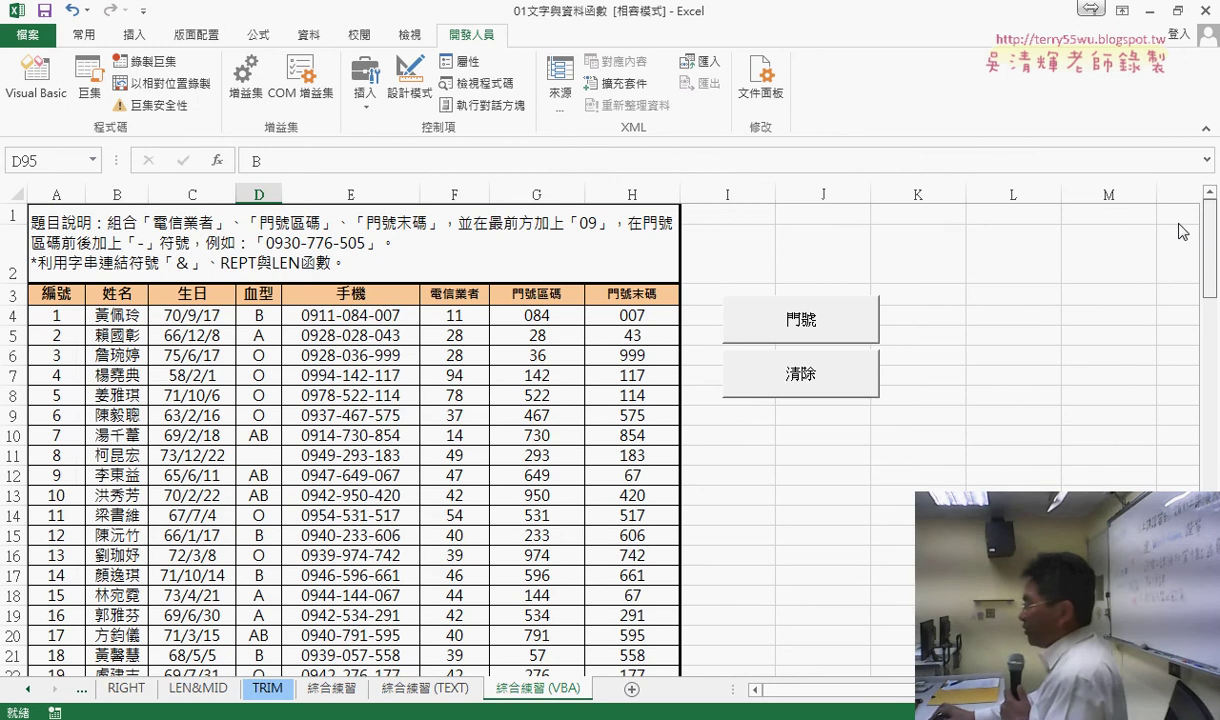
click(860, 376)
click(351, 322)
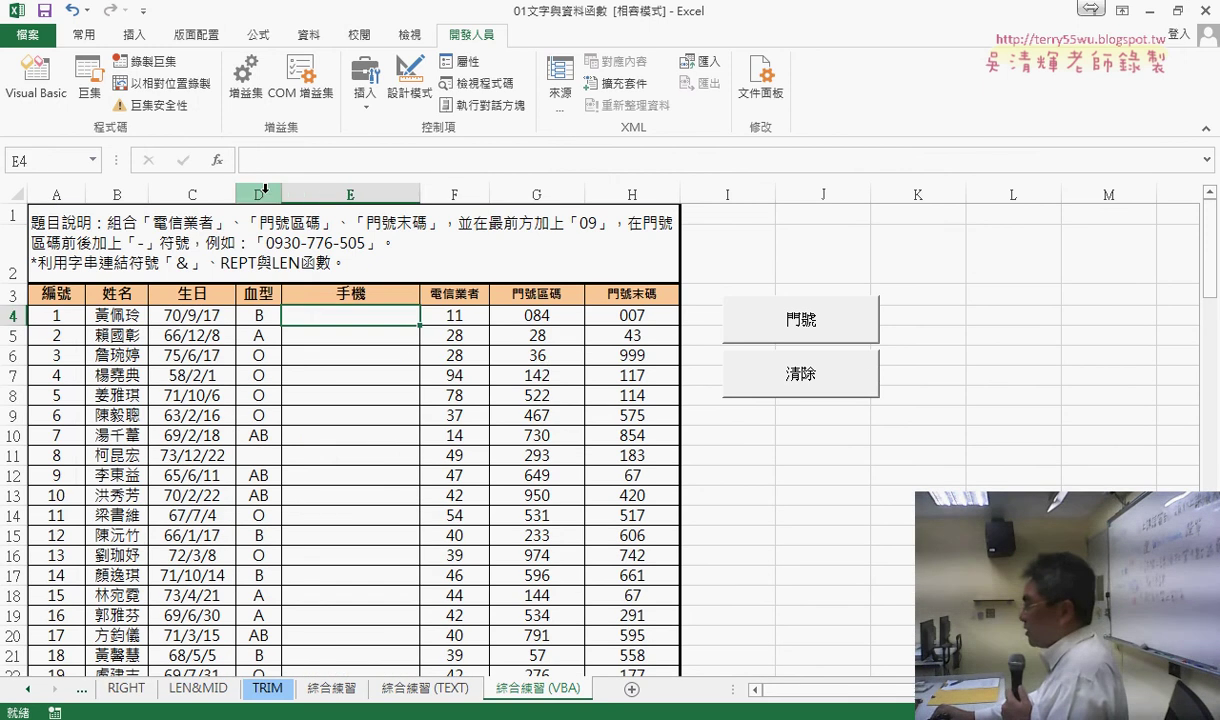
- Insert the 使用者定義 function 手機 into E4, using F4 as its 電信業者 argument
click(216, 160)
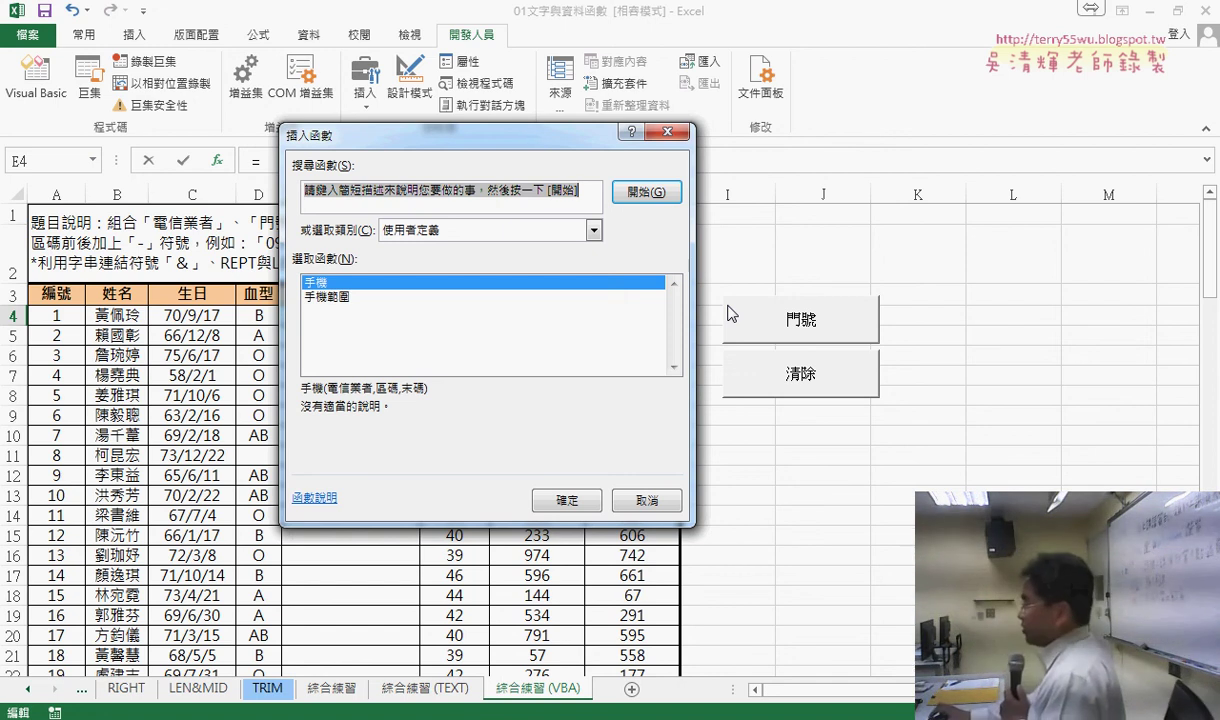
click(530, 230)
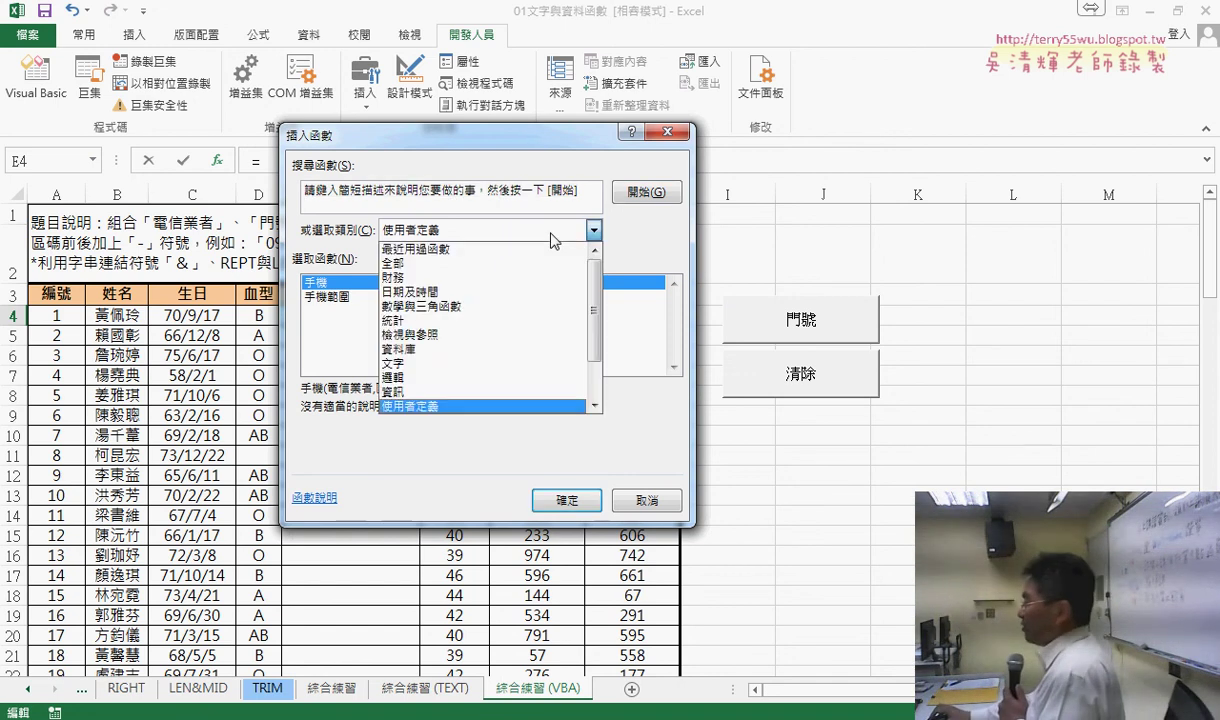
click(553, 238)
drag(530, 136, 813, 137)
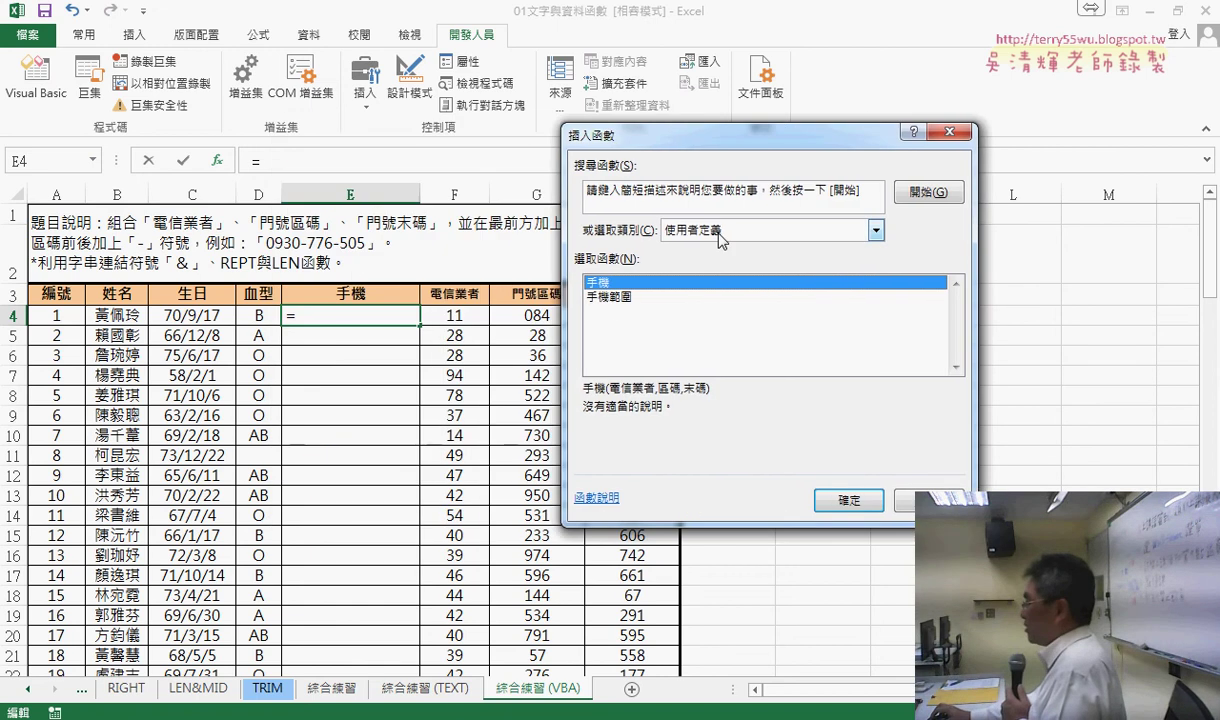
click(610, 300)
click(586, 282)
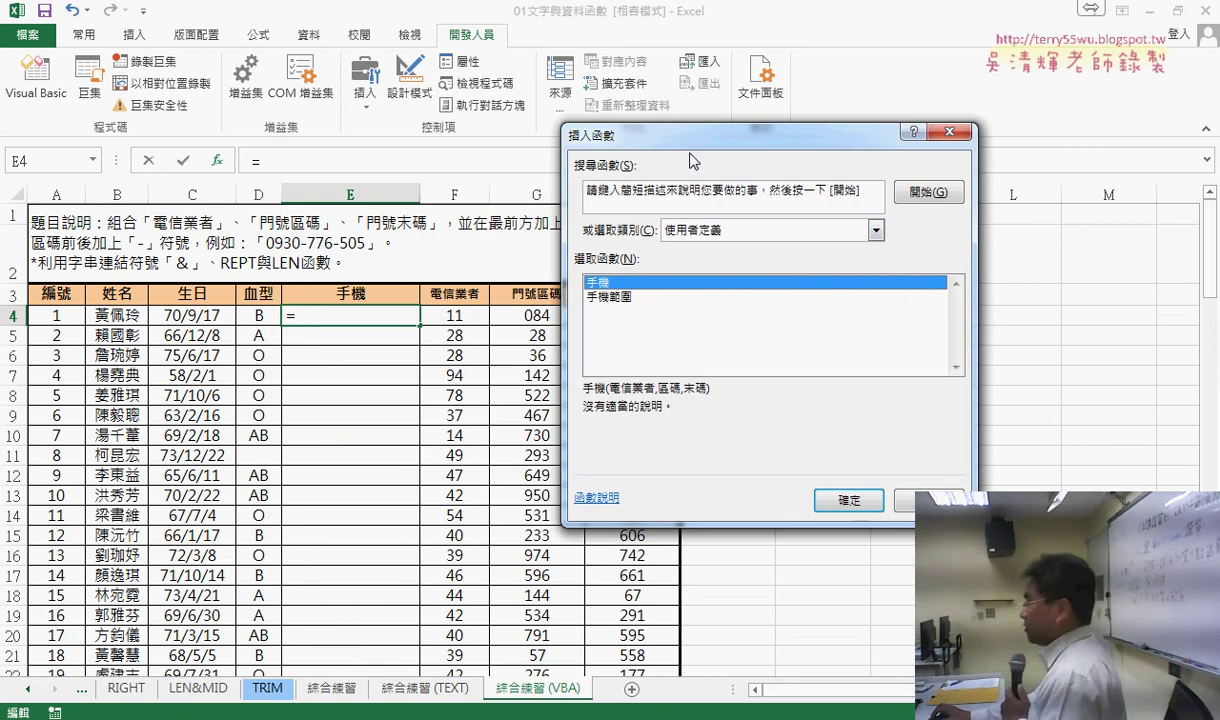
drag(693, 162, 753, 347)
click(908, 680)
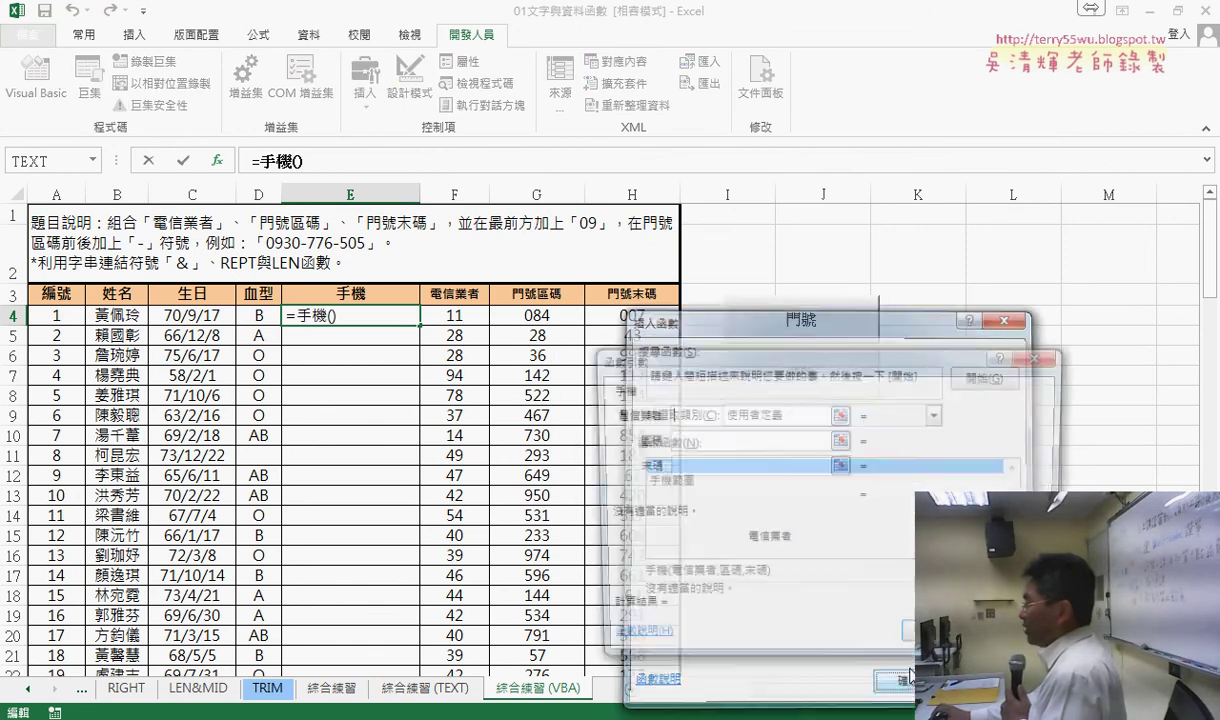
click(474, 317)
- Set the 區碼 argument to G4 and the 末碼 argument to H4
click(655, 438)
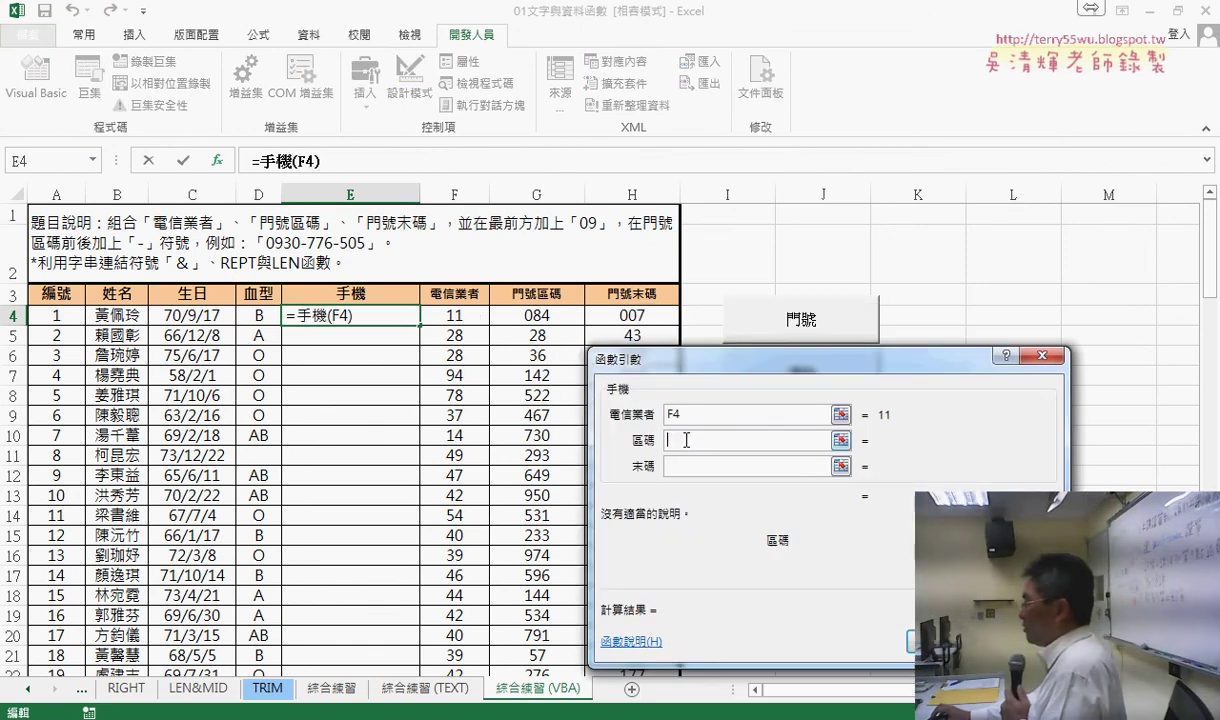
click(538, 316)
click(659, 467)
click(627, 314)
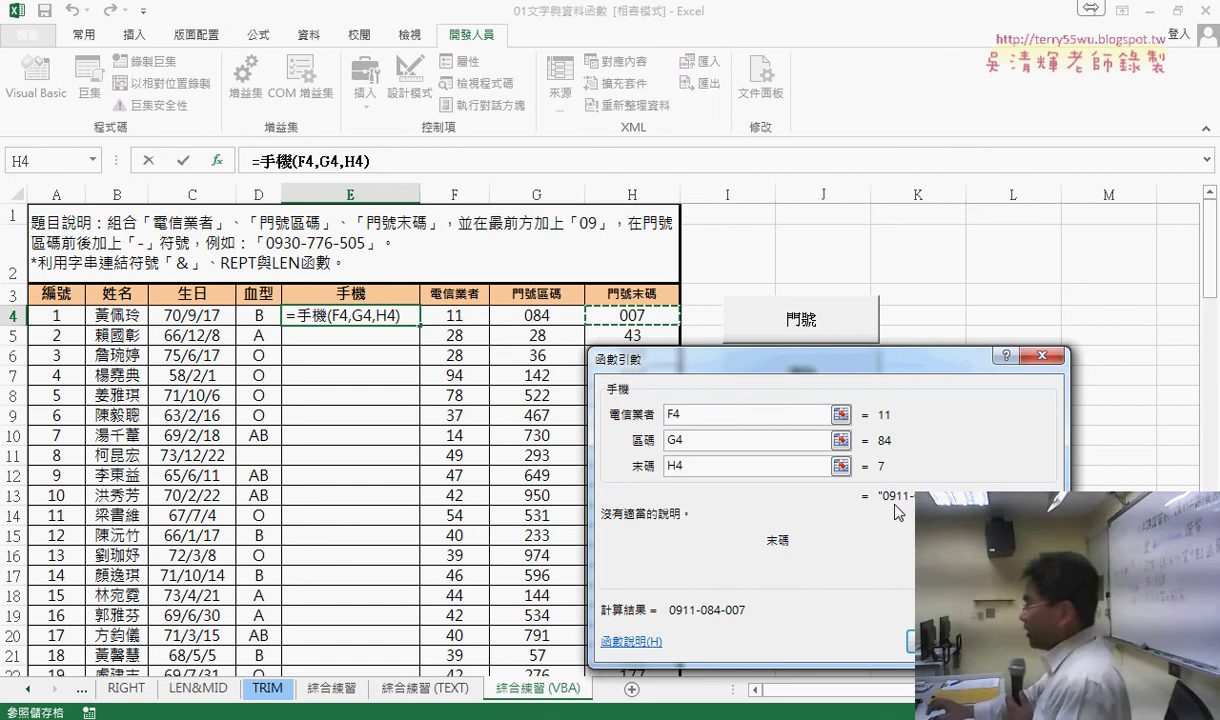
mouse_move(905, 515)
mouse_down()
mouse_move(633, 333)
mouse_move(415, 320)
mouse_move(445, 345)
mouse_up()
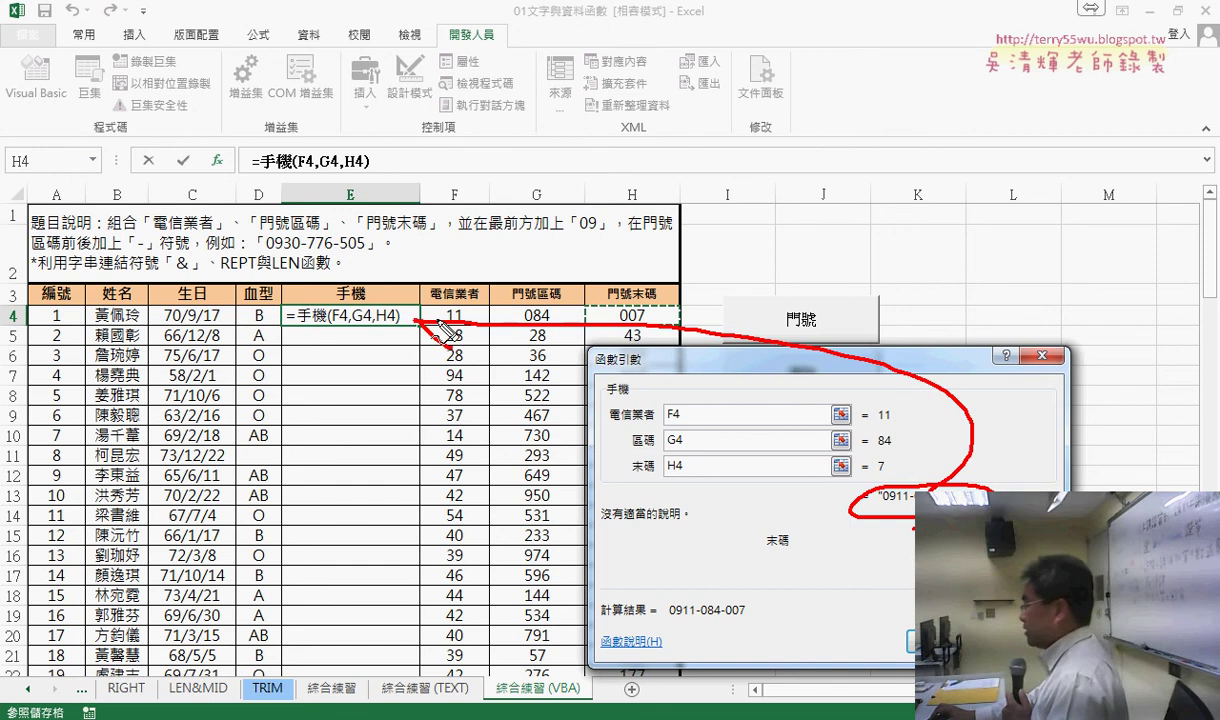
drag(455, 300, 415, 320)
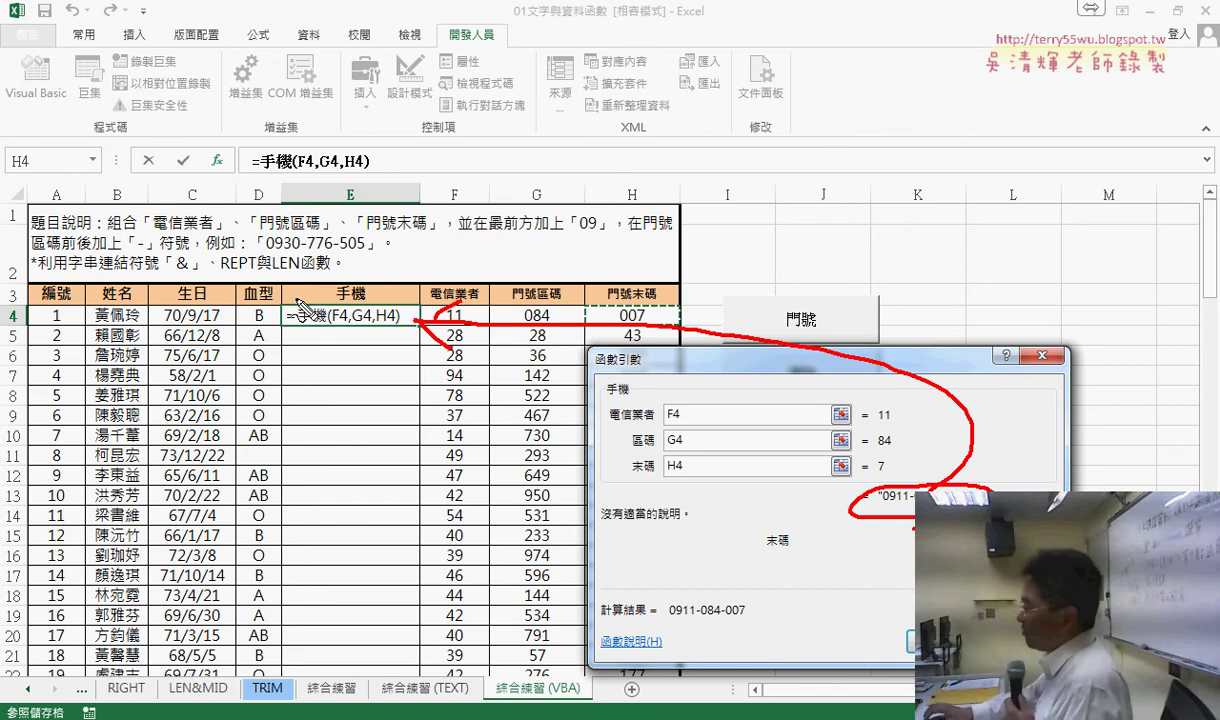
key(Escape)
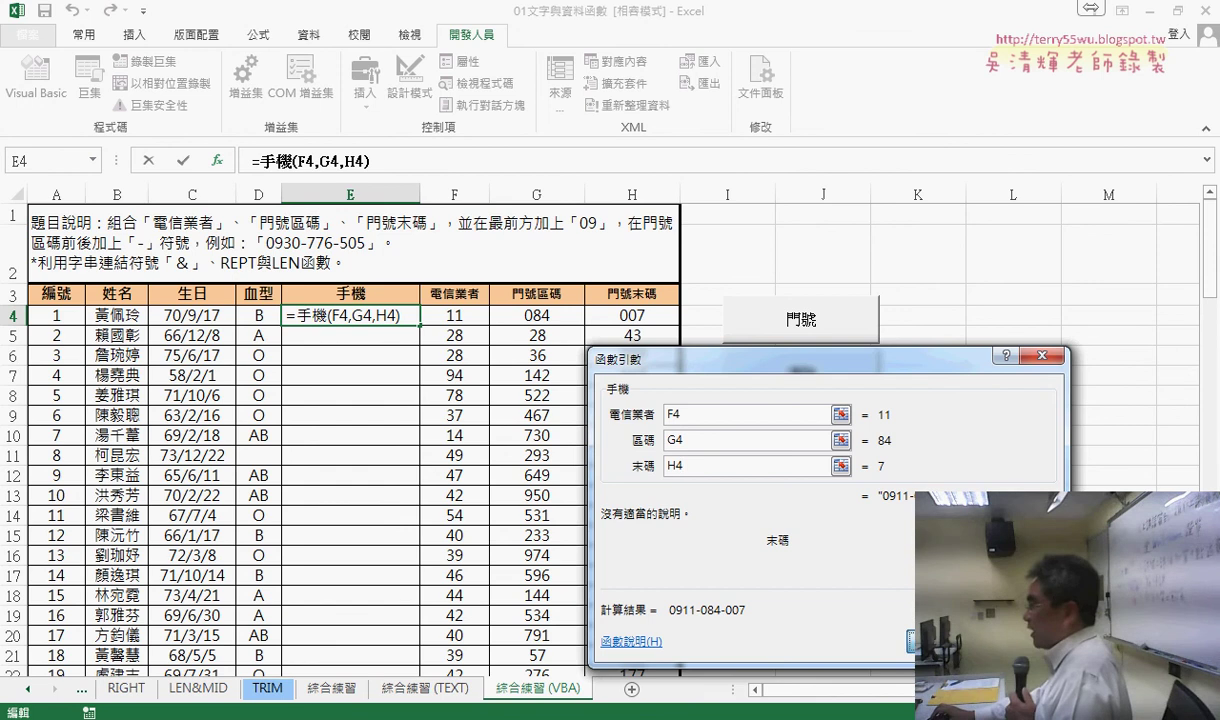
click(940, 640)
double_click(427, 325)
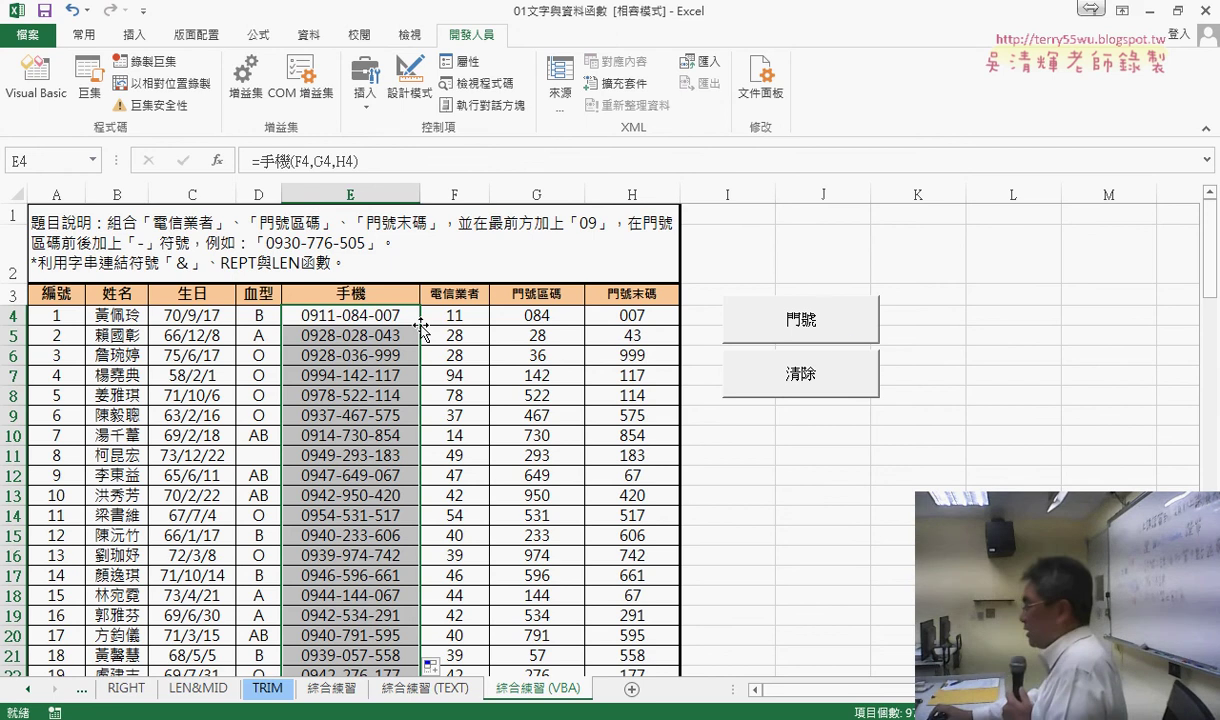
- Open the 門號 macro's code via 指定巨集 and compare its last-row expression with the Google Docs notes
right_click(843, 330)
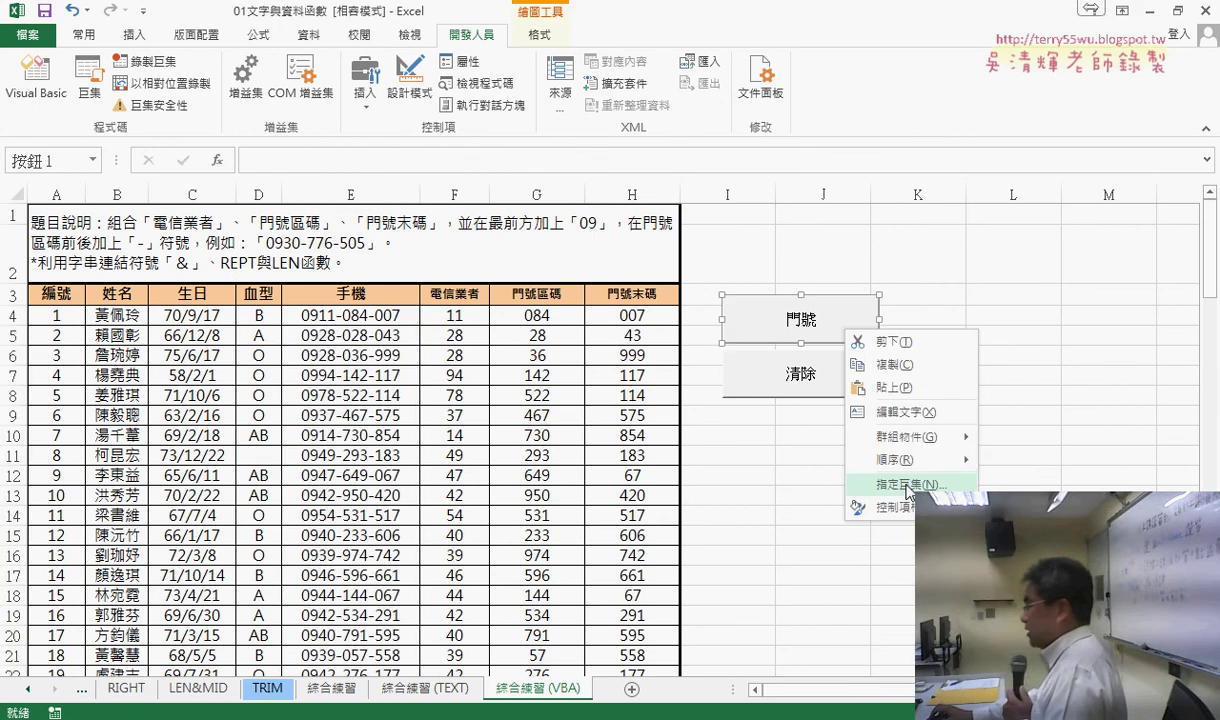
click(895, 482)
click(1042, 343)
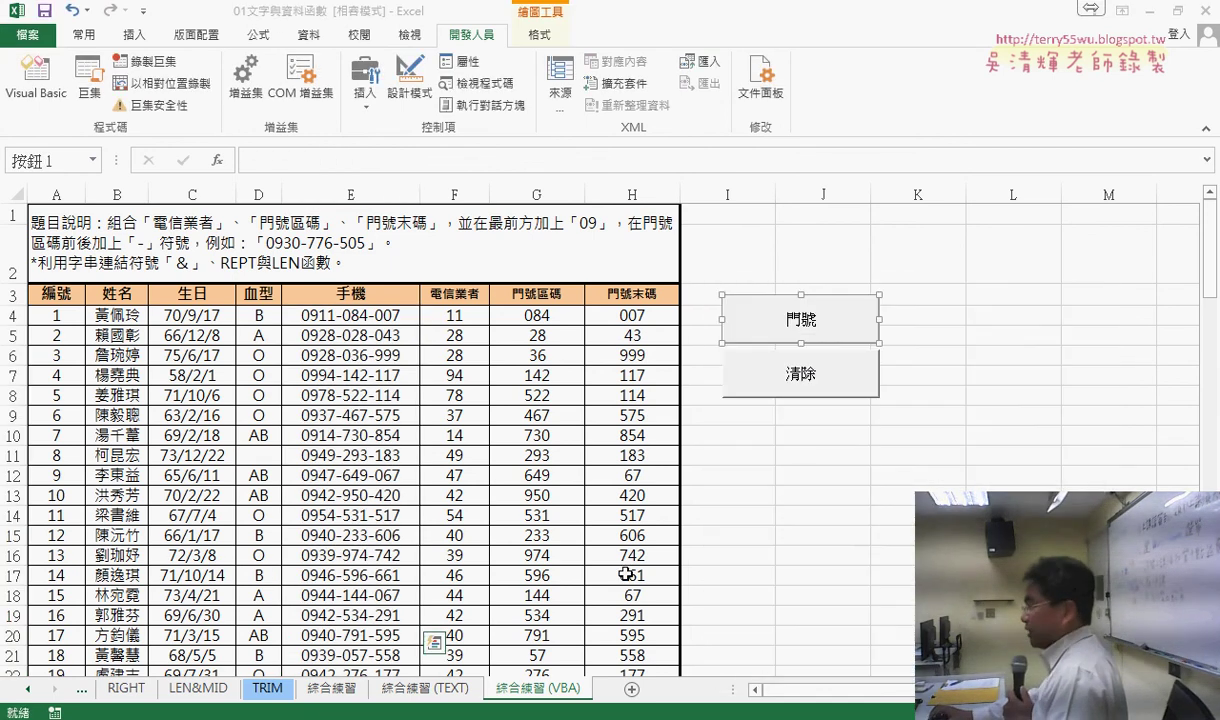
click(36, 80)
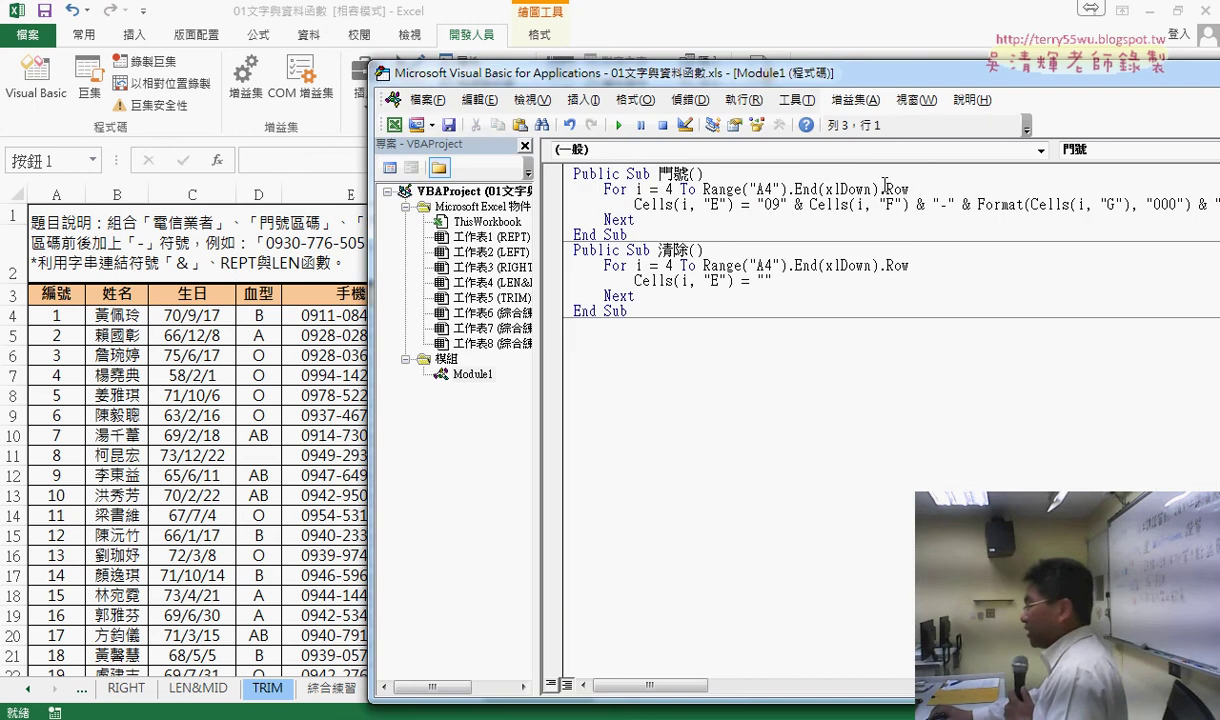
drag(909, 189, 702, 190)
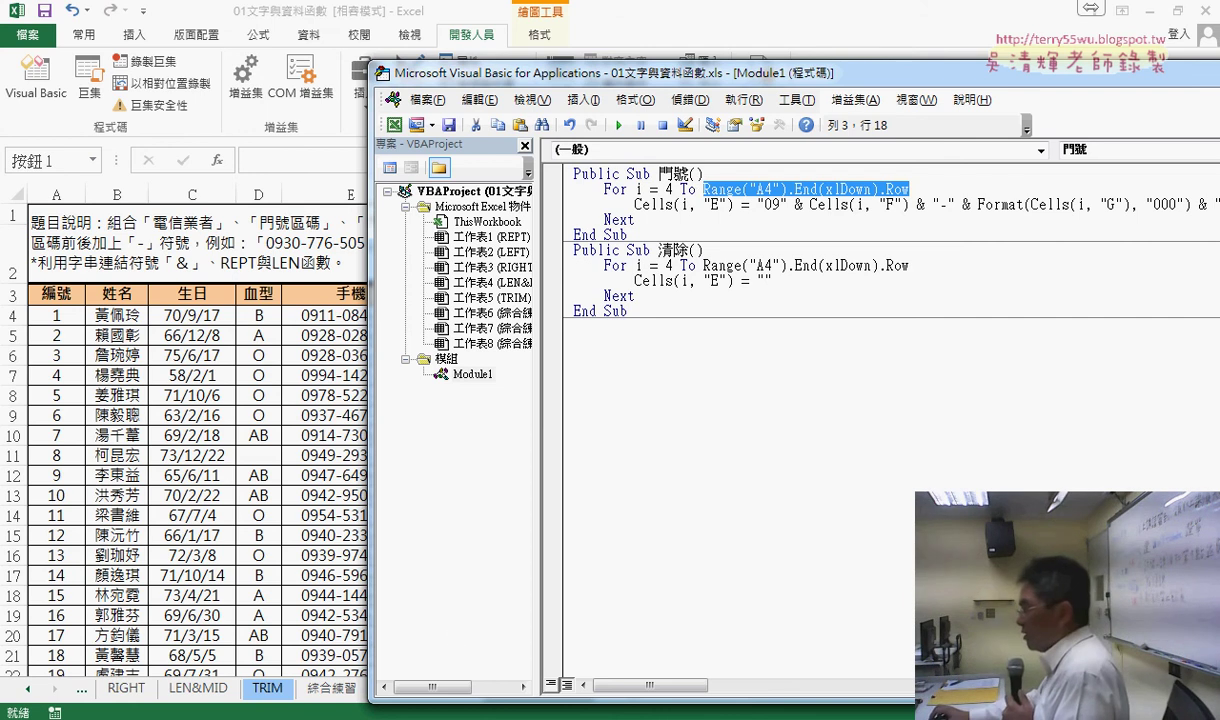
key(alt+Tab)
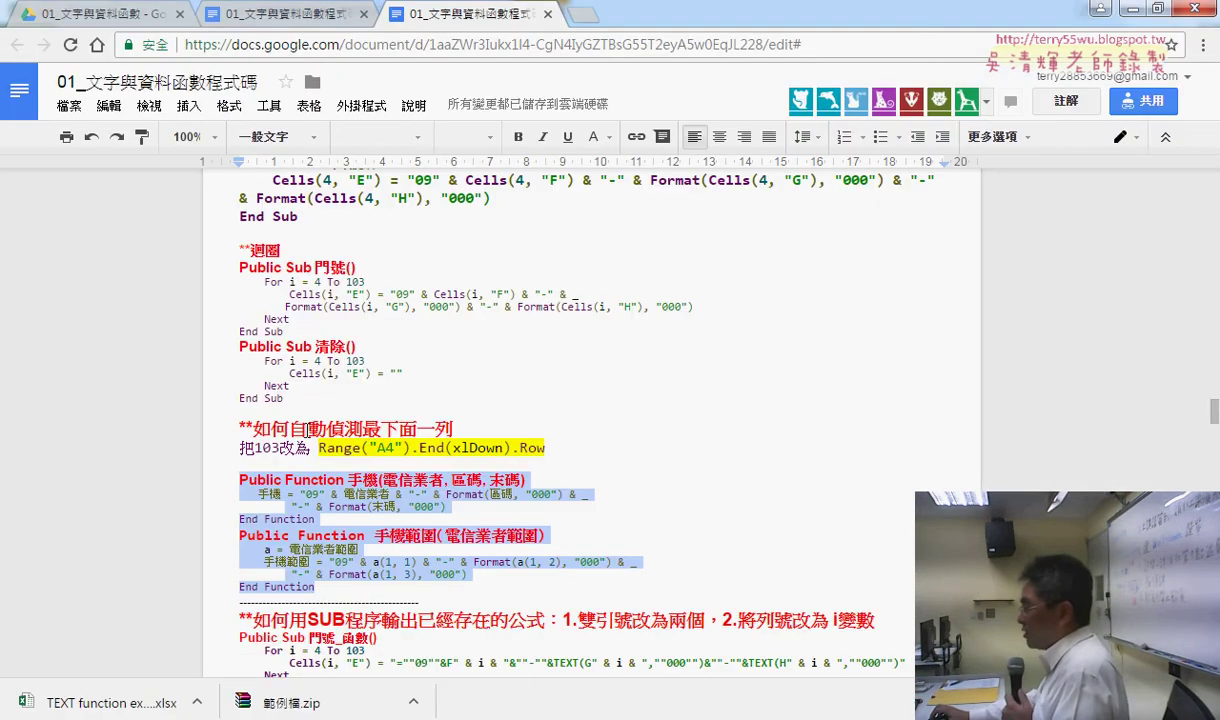
drag(568, 446, 320, 447)
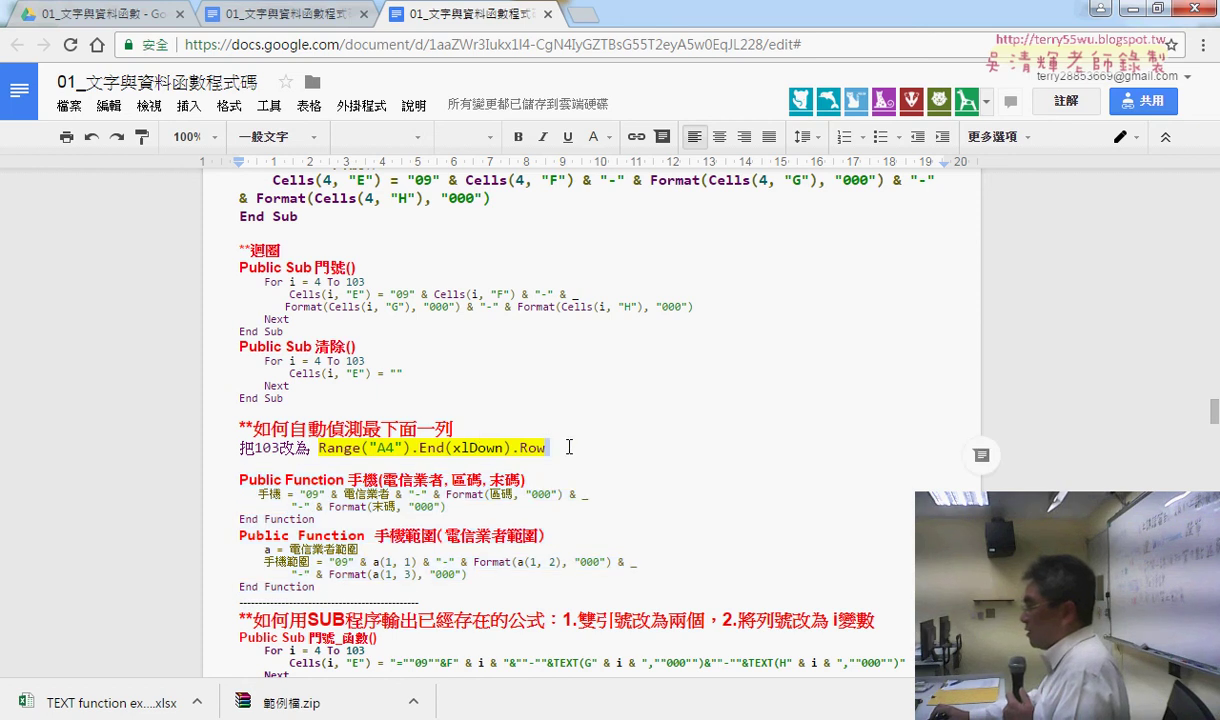